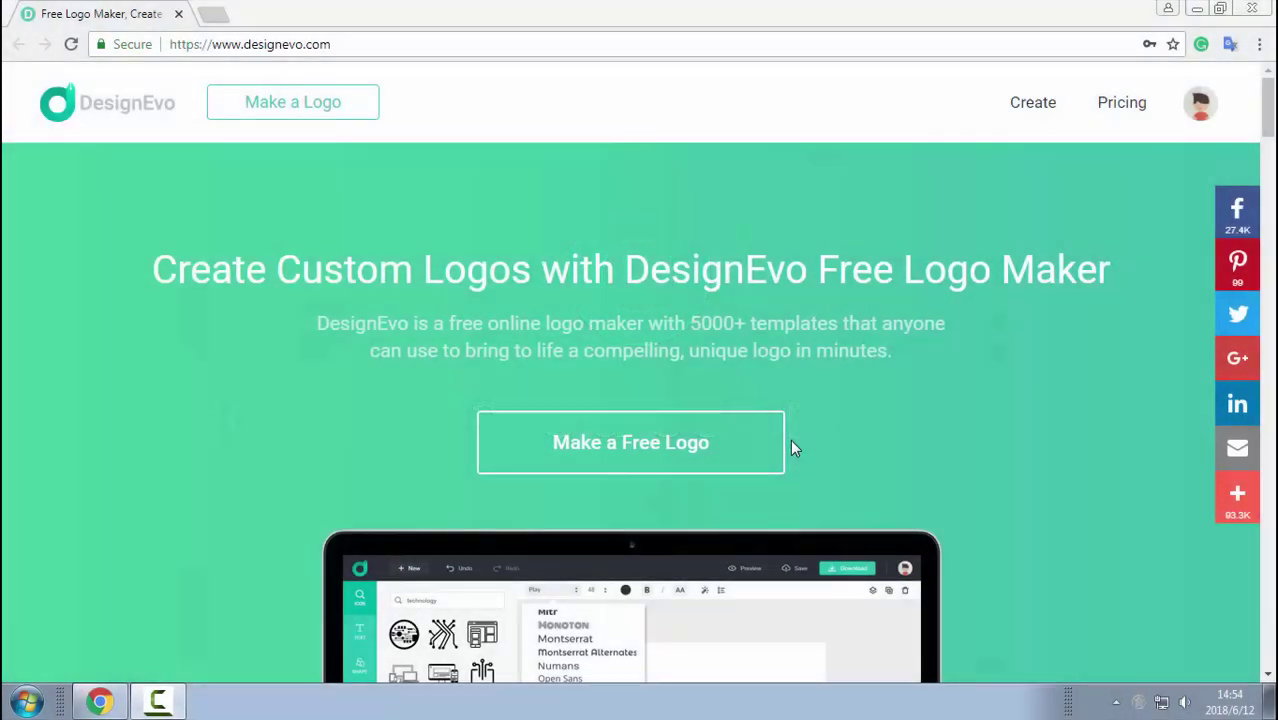
# - Start a free logo and browse the Abstract, Animal & Pet, Sports & Fitness and Travel & Hotel templates
pyautogui.click(750, 444)
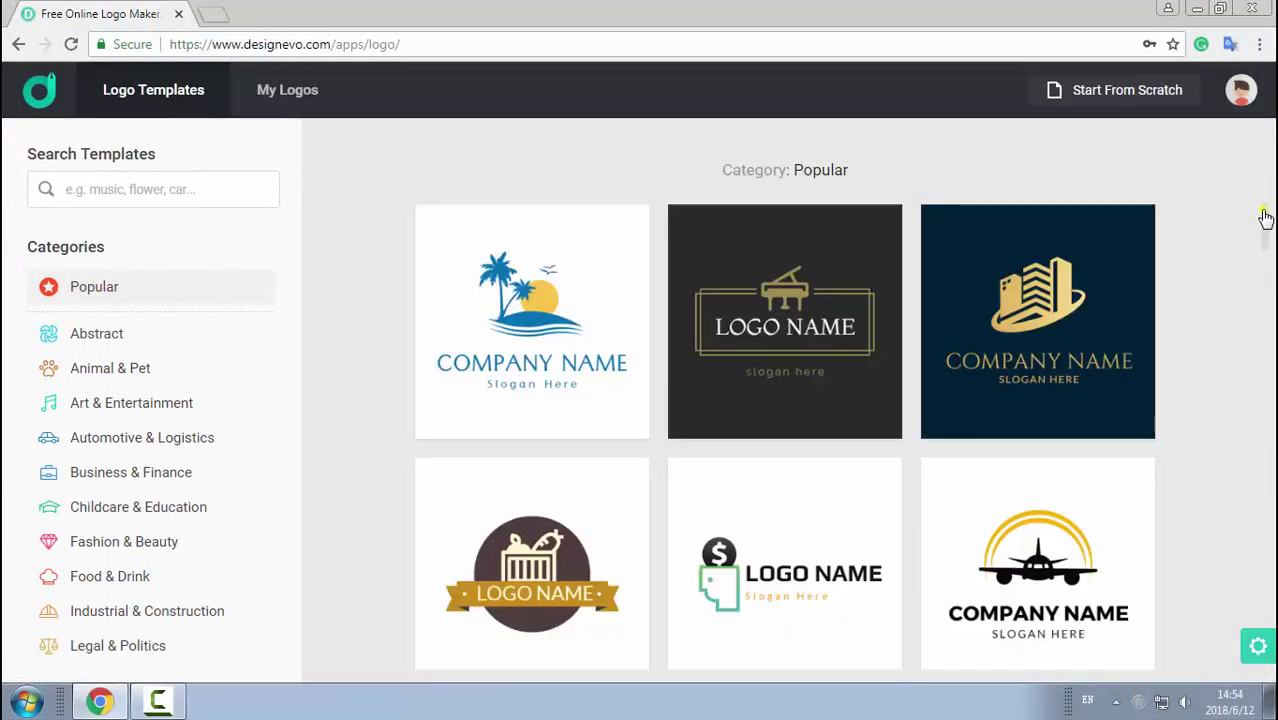
pyautogui.moveTo(1265, 217); pyautogui.dragTo(1253, 598)
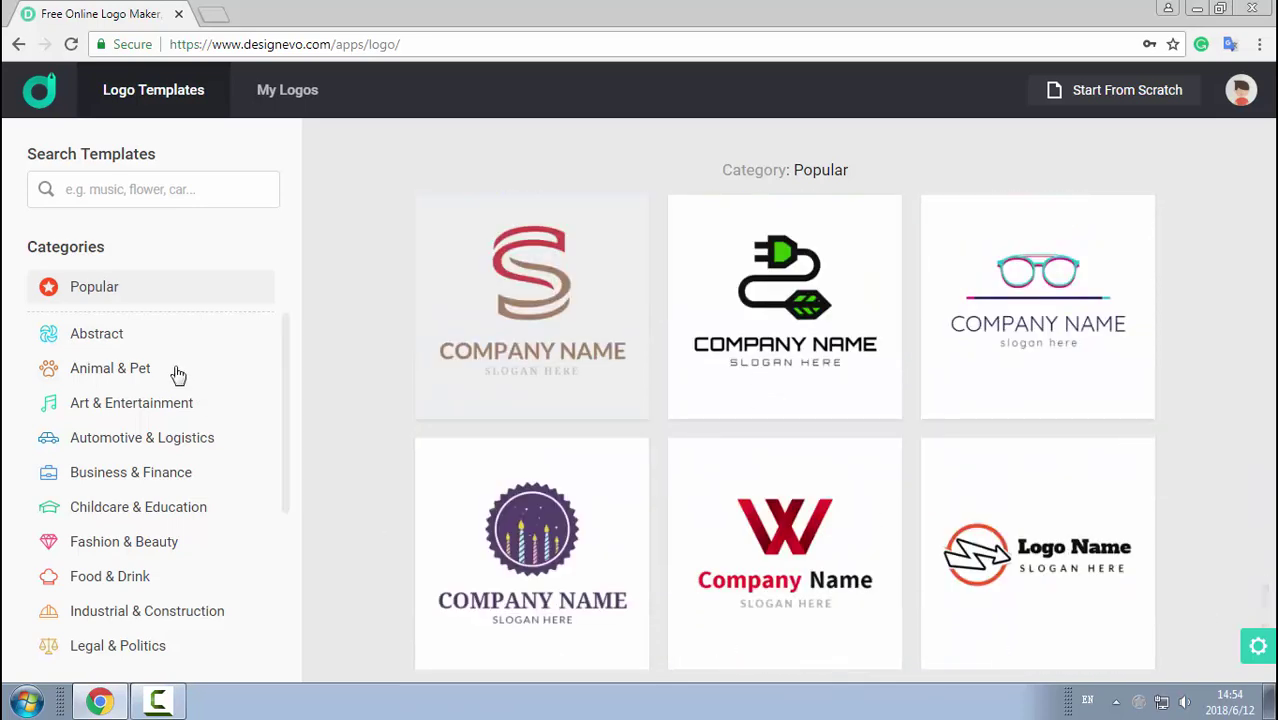
pyautogui.click(159, 345)
pyautogui.click(171, 376)
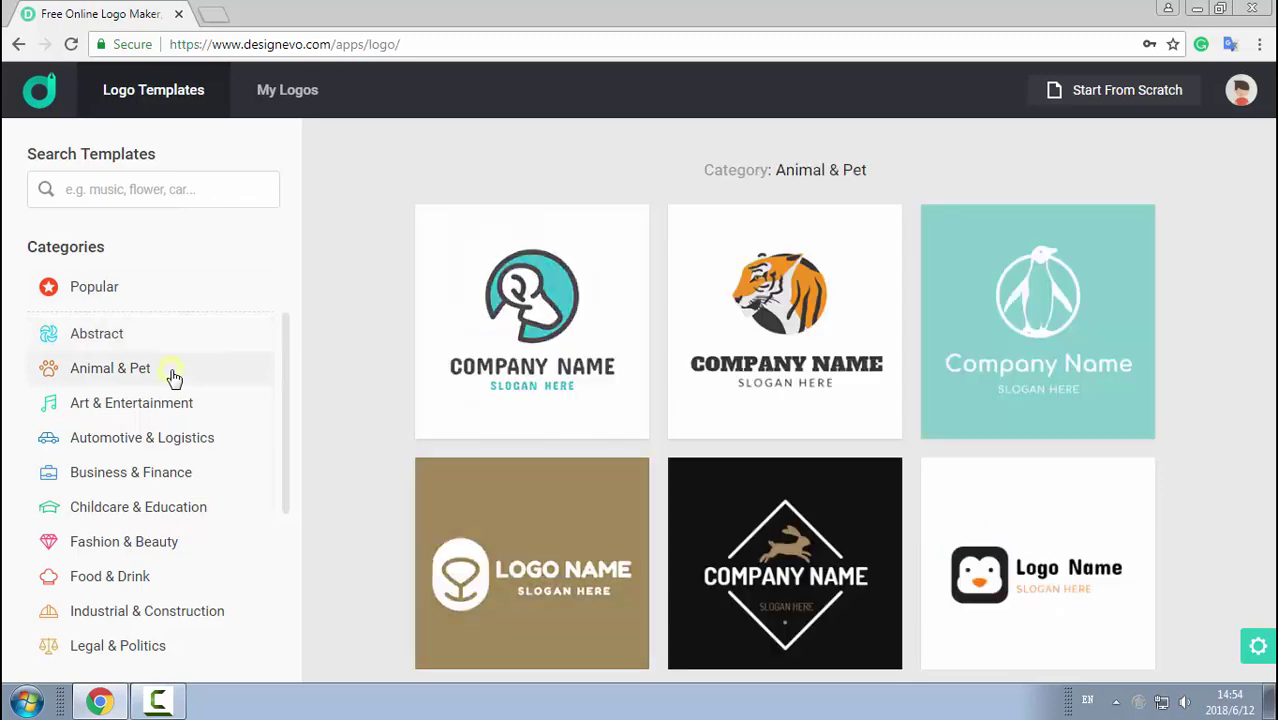
pyautogui.moveTo(287, 337); pyautogui.dragTo(285, 676)
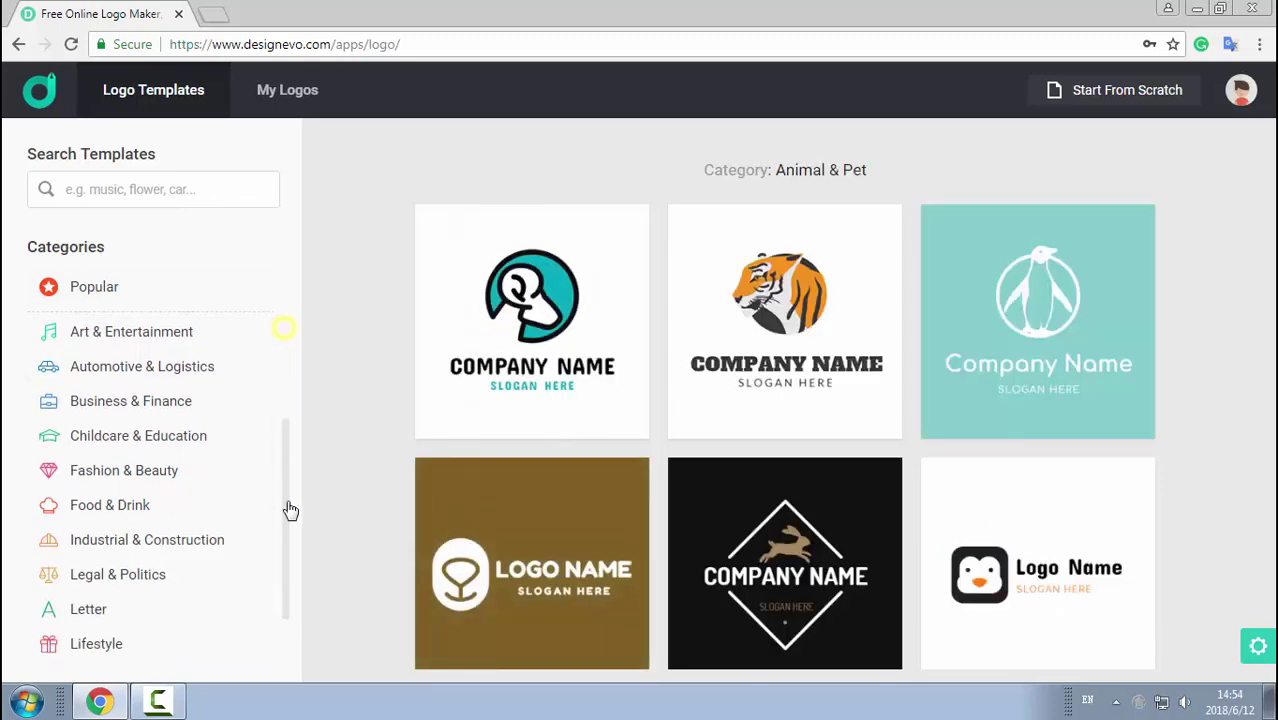
pyautogui.click(222, 584)
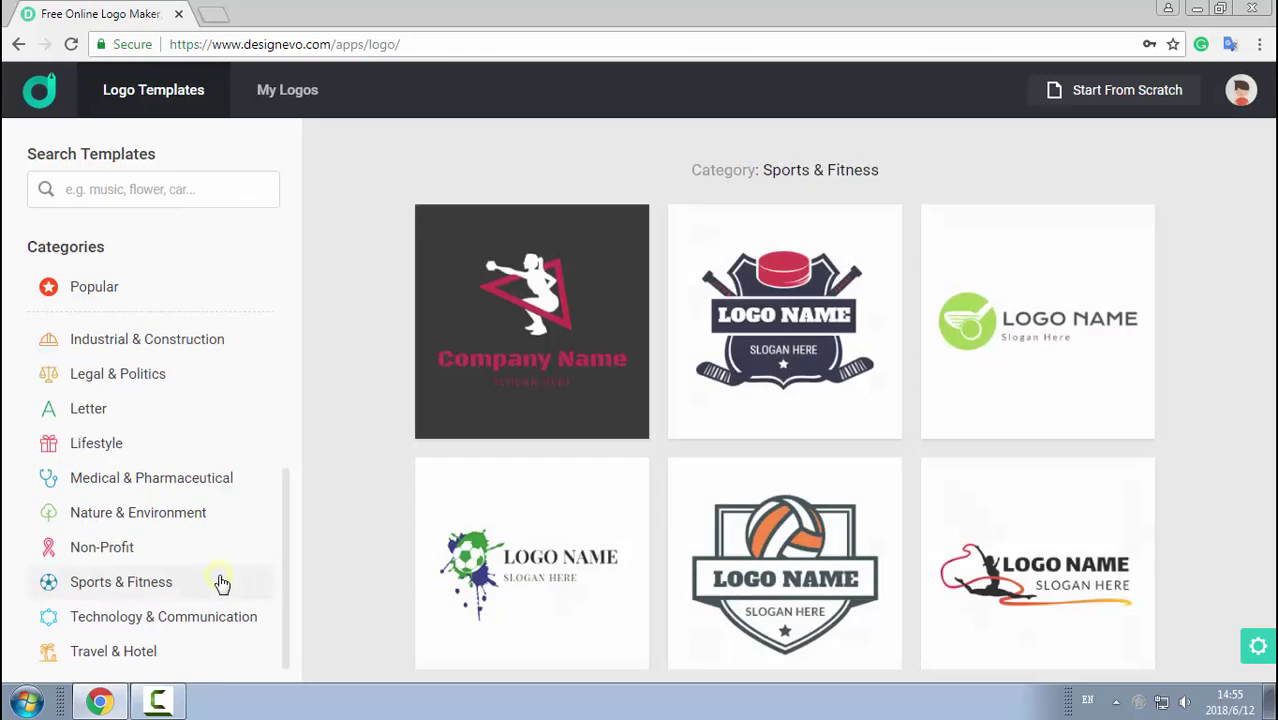
pyautogui.click(218, 658)
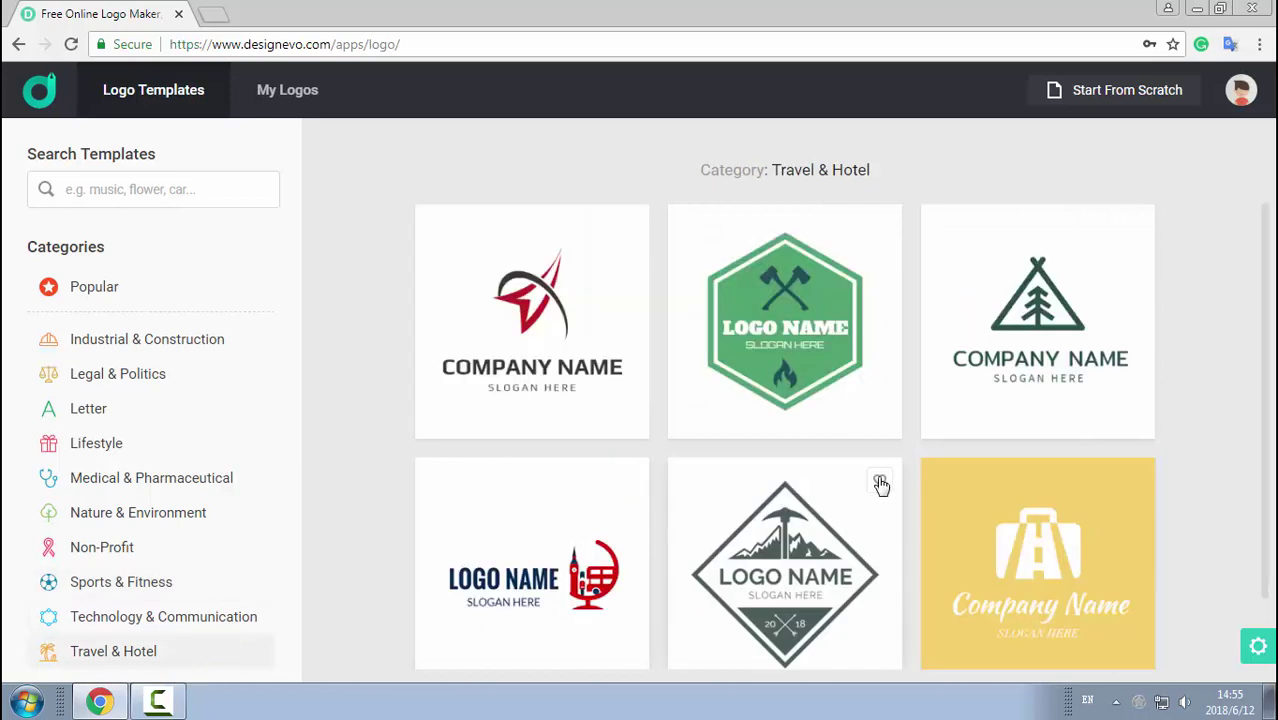
# - Check My Logos and My Favorites, then search the logo templates for 'lion'
pyautogui.click(270, 100)
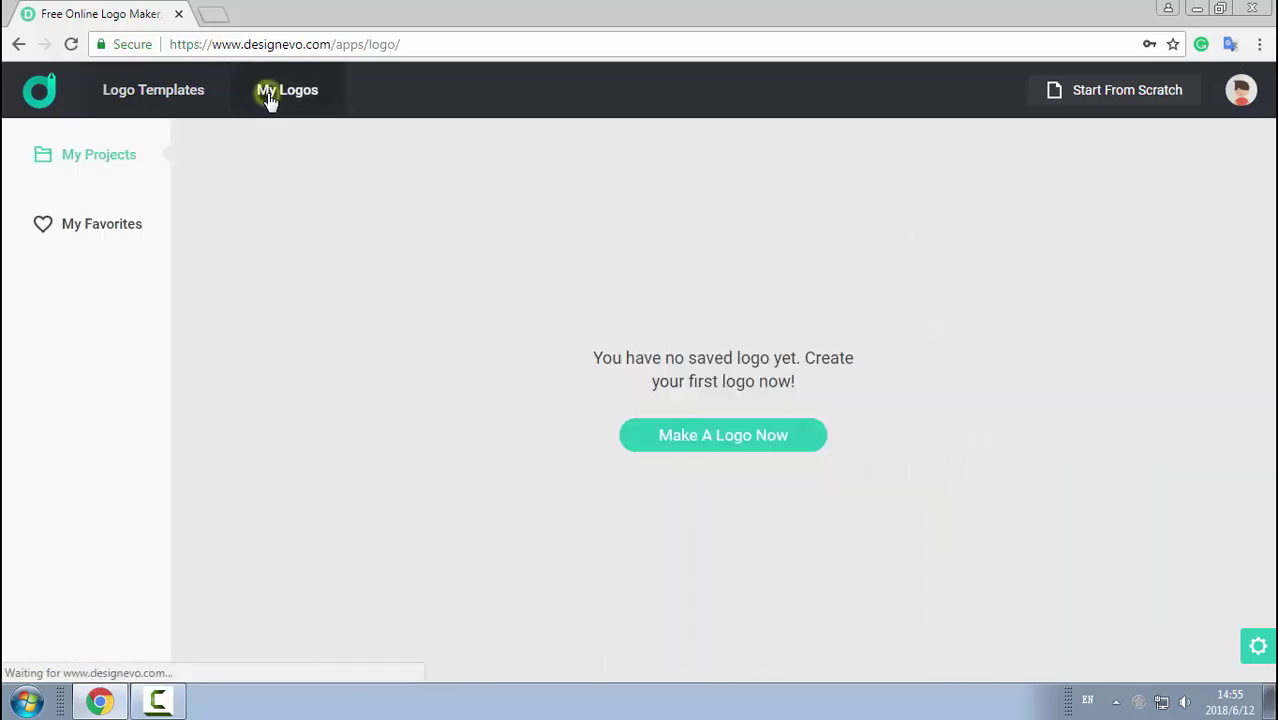
pyautogui.click(120, 230)
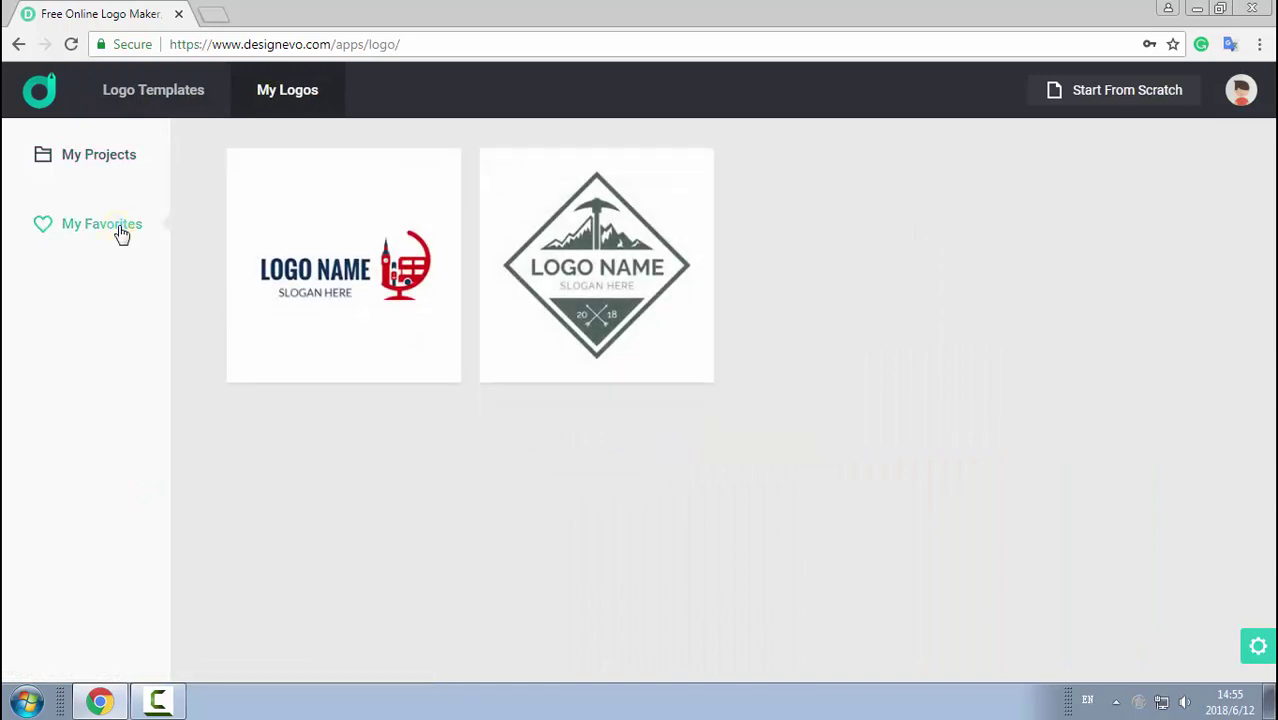
pyautogui.click(155, 92)
pyautogui.click(123, 189)
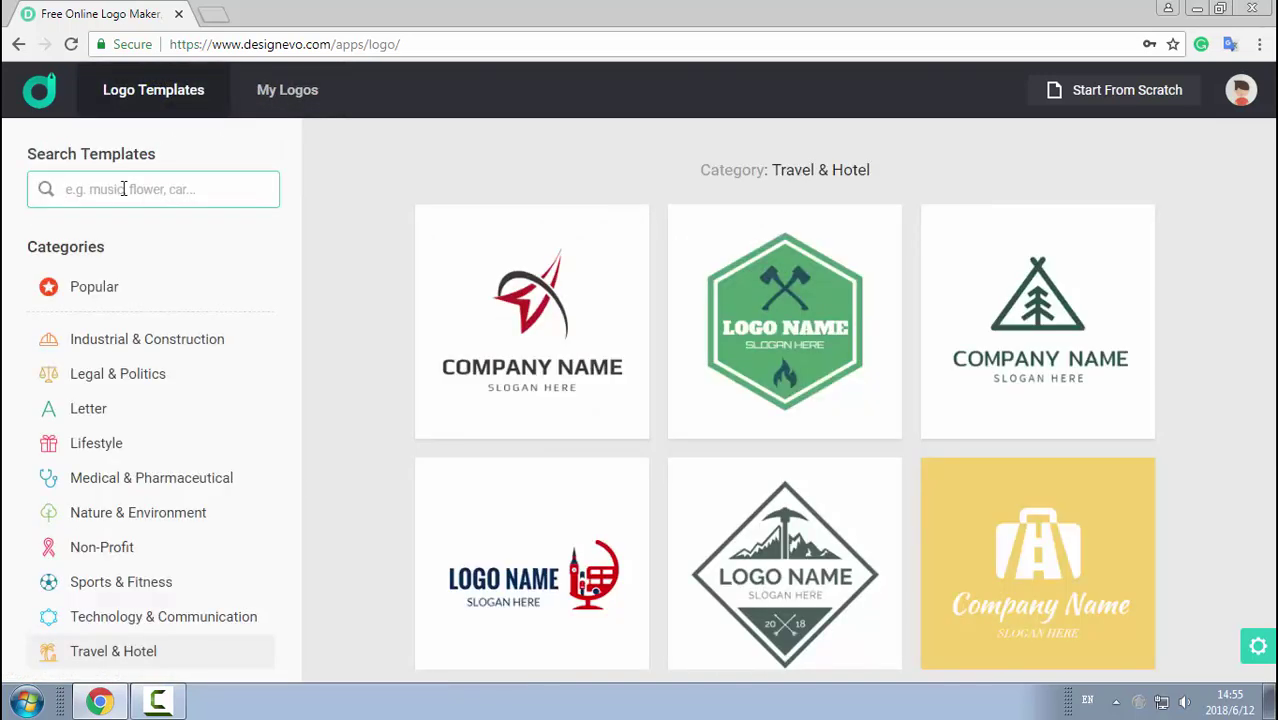
pyautogui.write('lion')
pyautogui.press('Return')
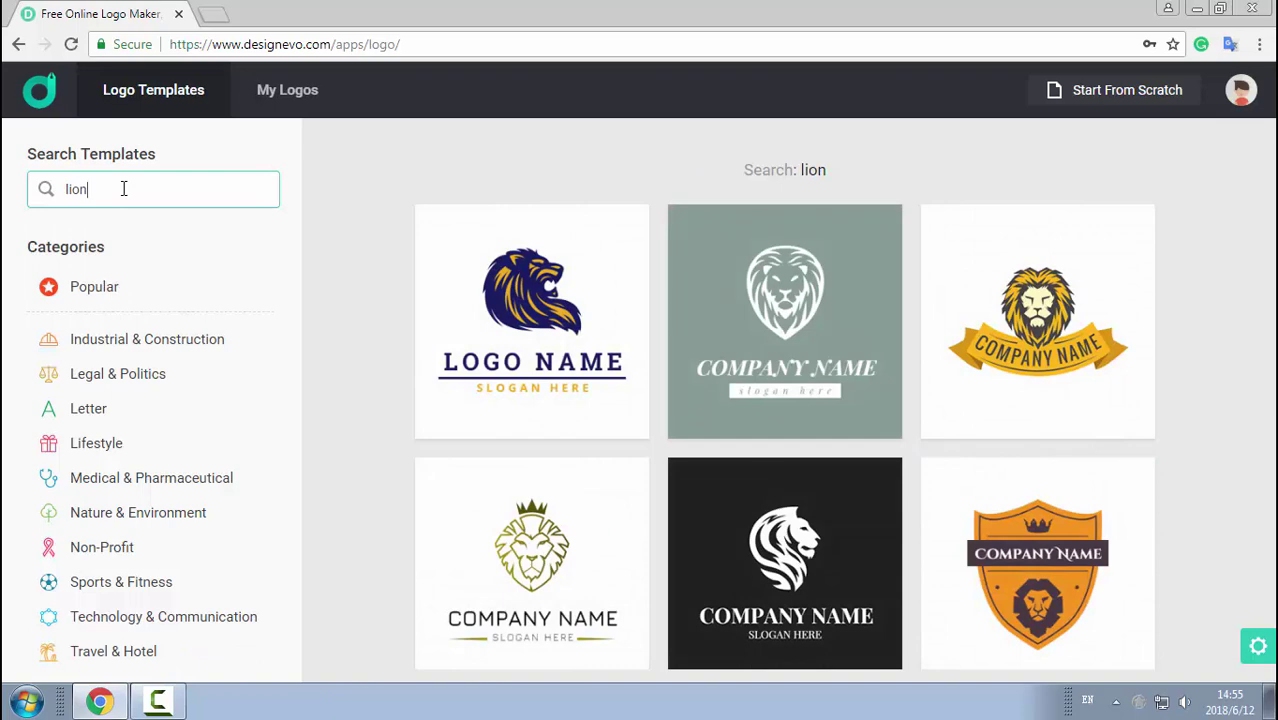
# - Search the templates for 'e' and start a logo from the pencil-E template
pyautogui.write('e')
pyautogui.click(95, 231)
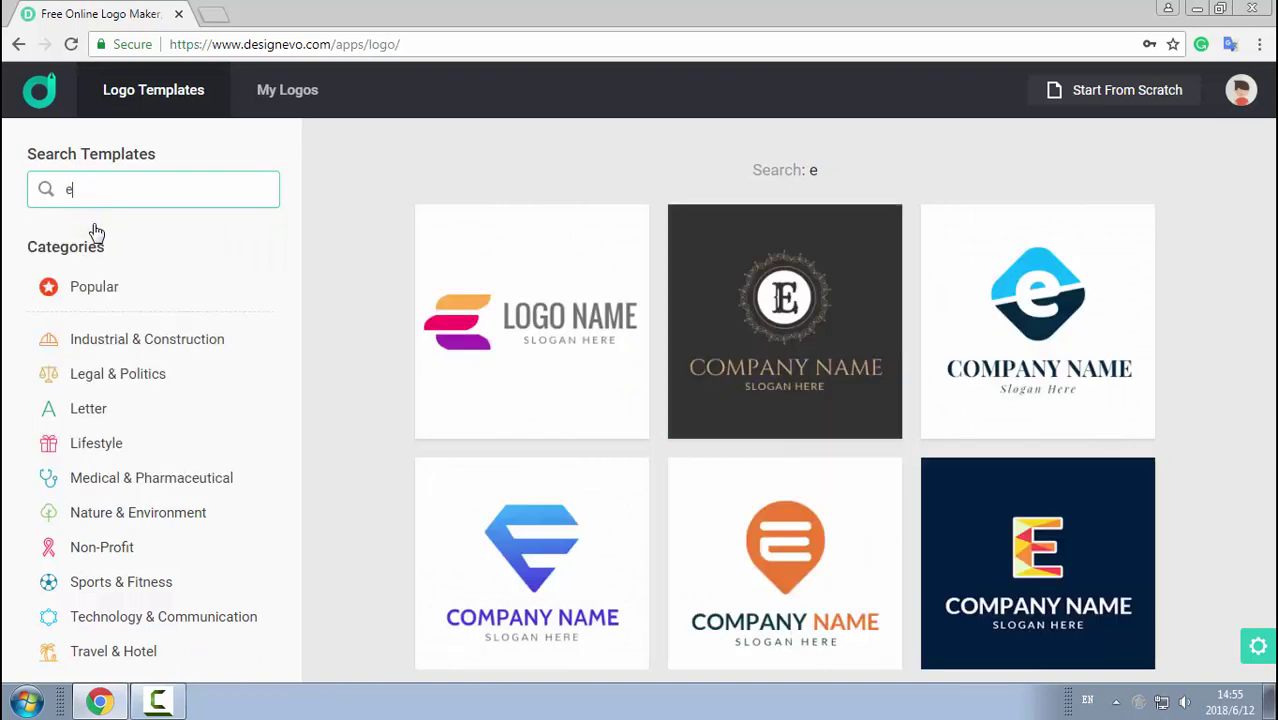
pyautogui.moveTo(1265, 235); pyautogui.dragTo(1272, 474)
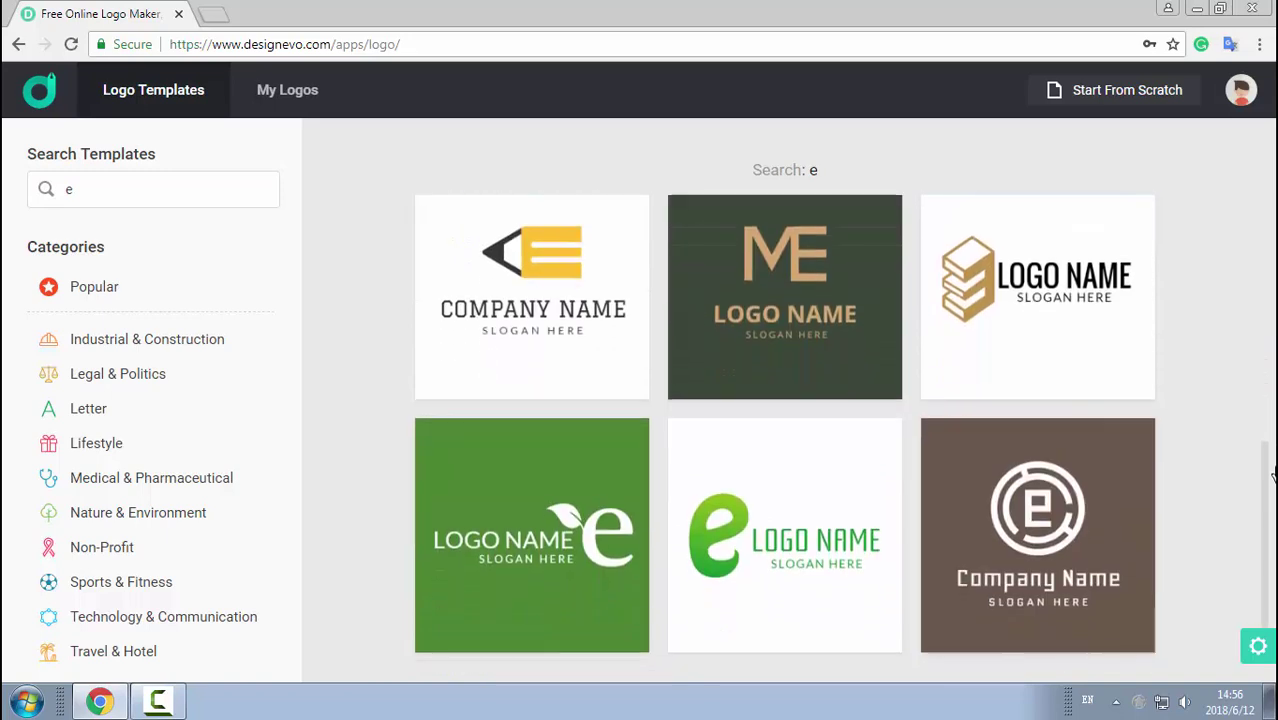
pyautogui.click(514, 362)
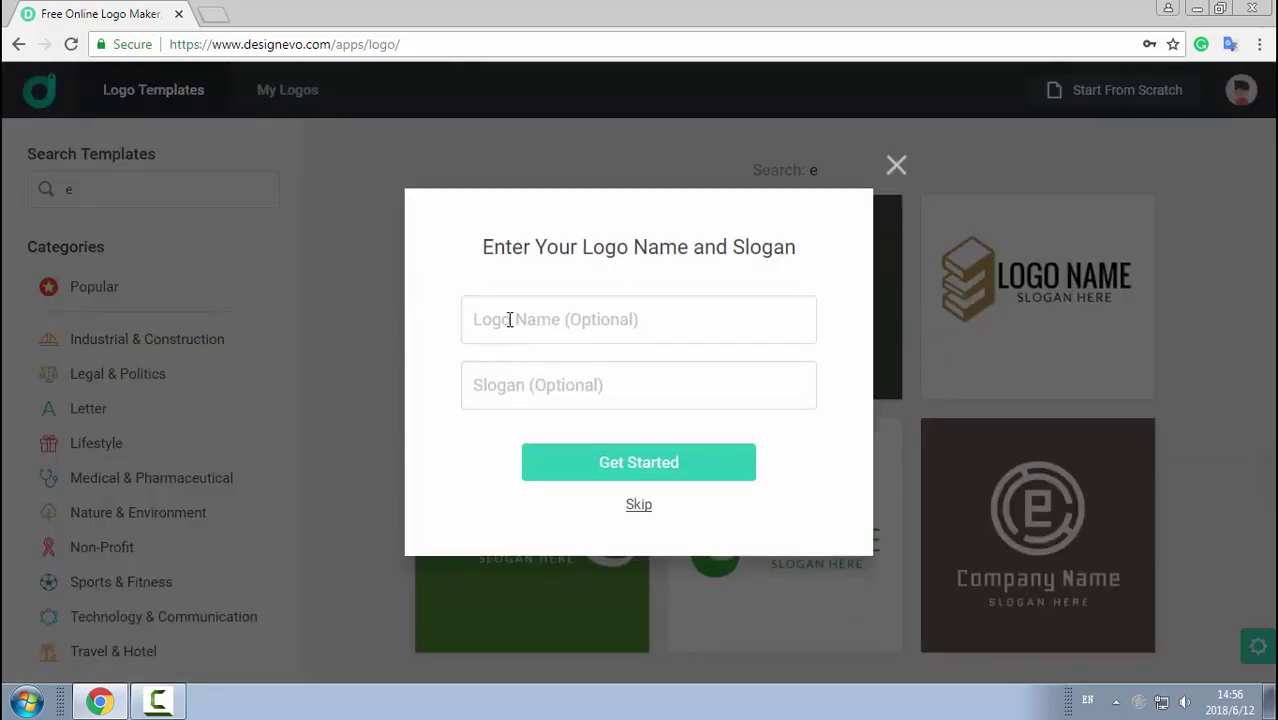
# - Create the logo with name 'DesignEvo' and slogan 'Create Custom Logo Designs for Free'
pyautogui.write('DesignEvo')
pyautogui.click(478, 384)
pyautogui.write('Create Custom Logo Designs for Free')
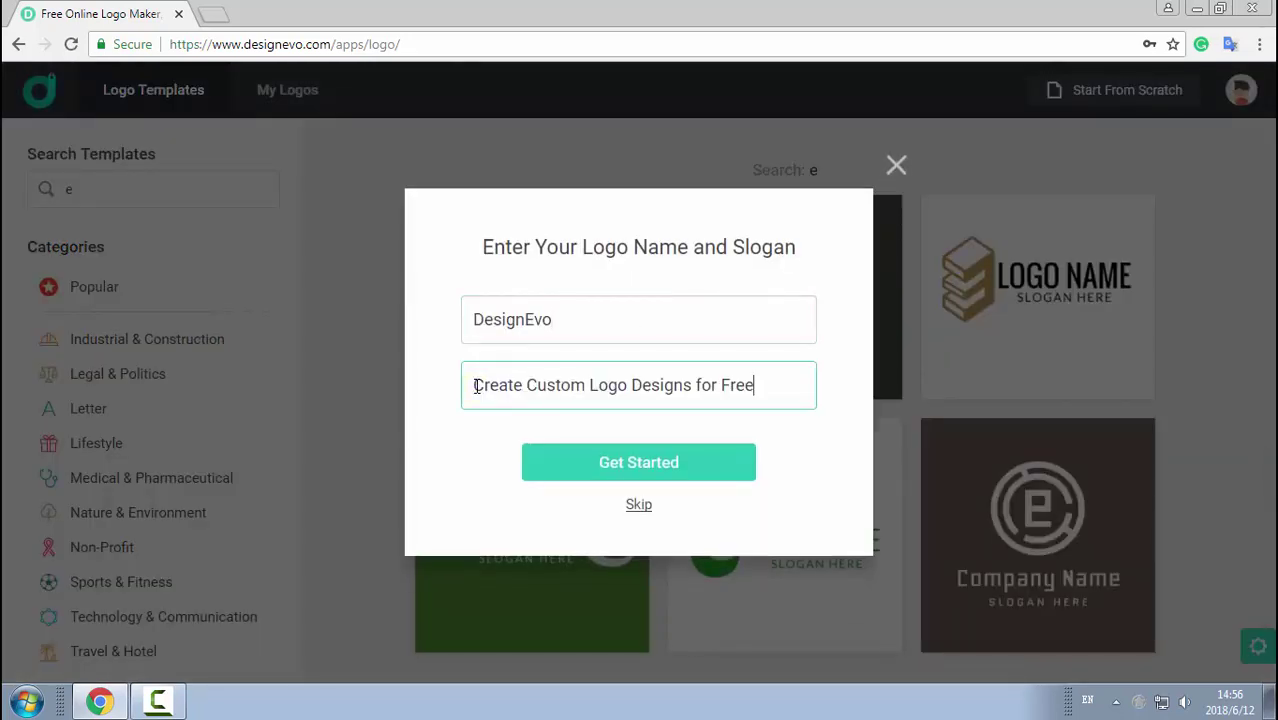
pyautogui.click(578, 468)
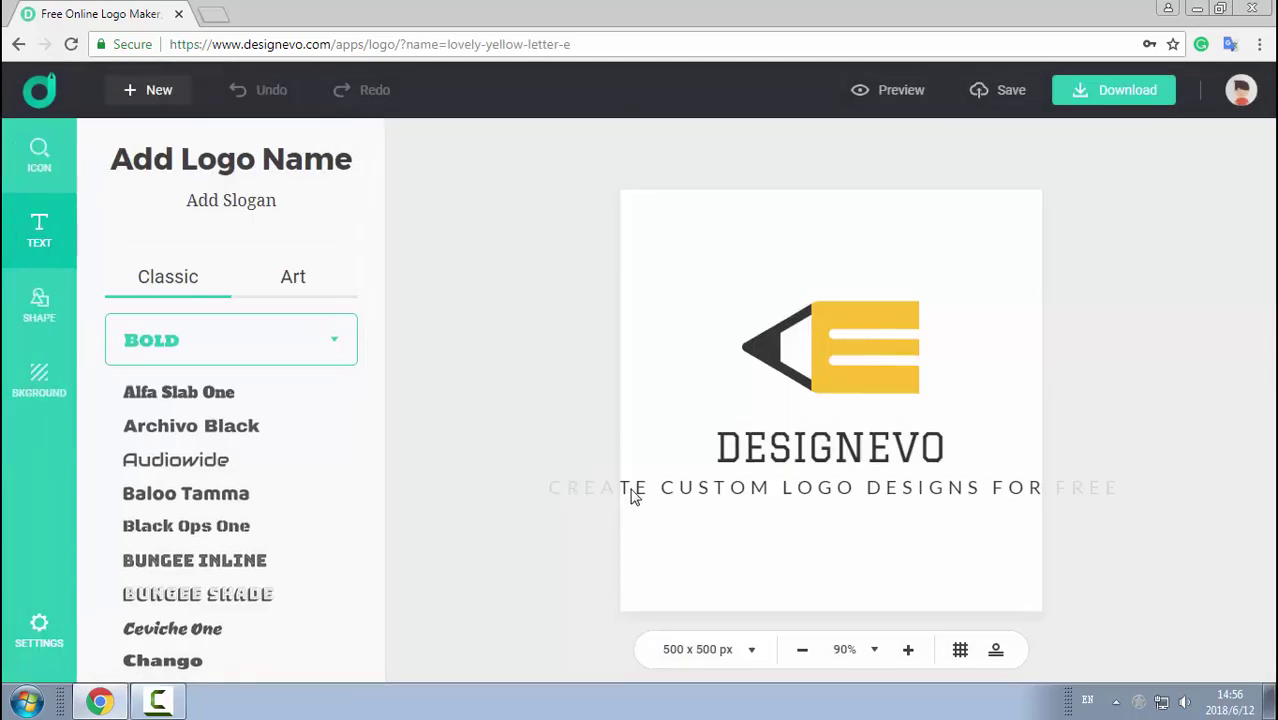
# - Set the slogan to spacing 0, size 20 and mixed case, and move it lower
pyautogui.click(659, 495)
pyautogui.click(836, 139)
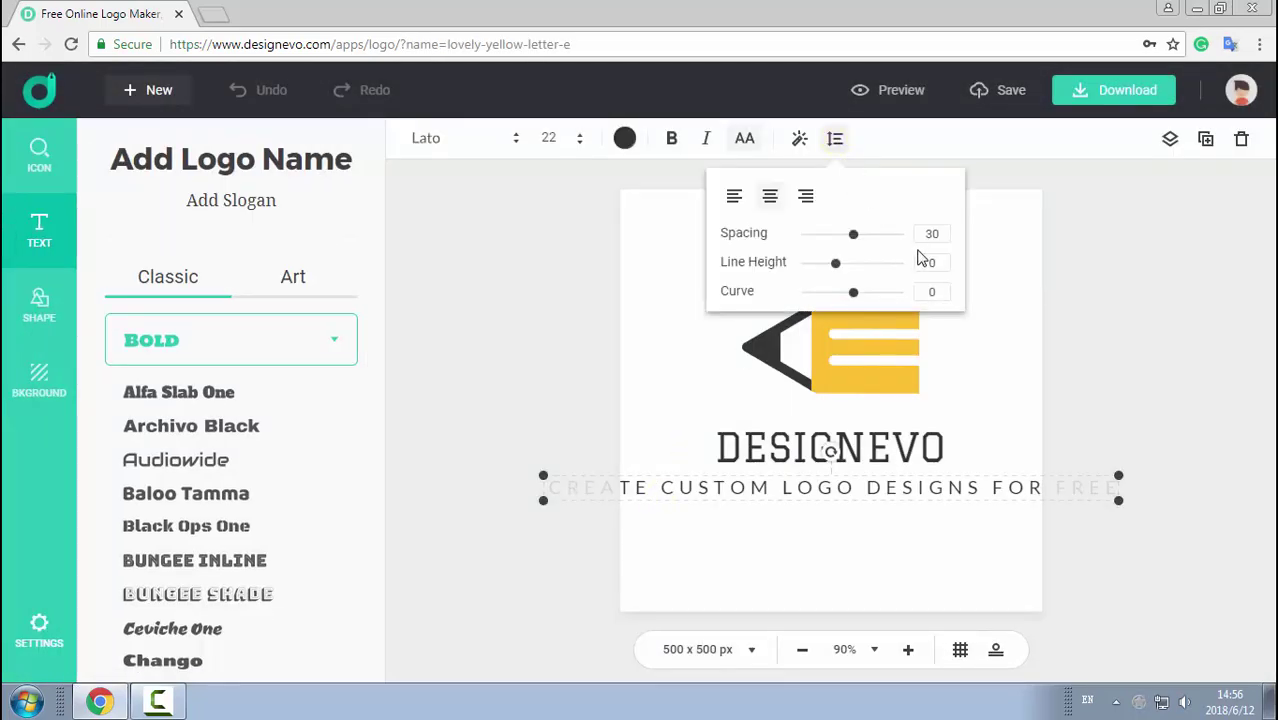
pyautogui.write('0')
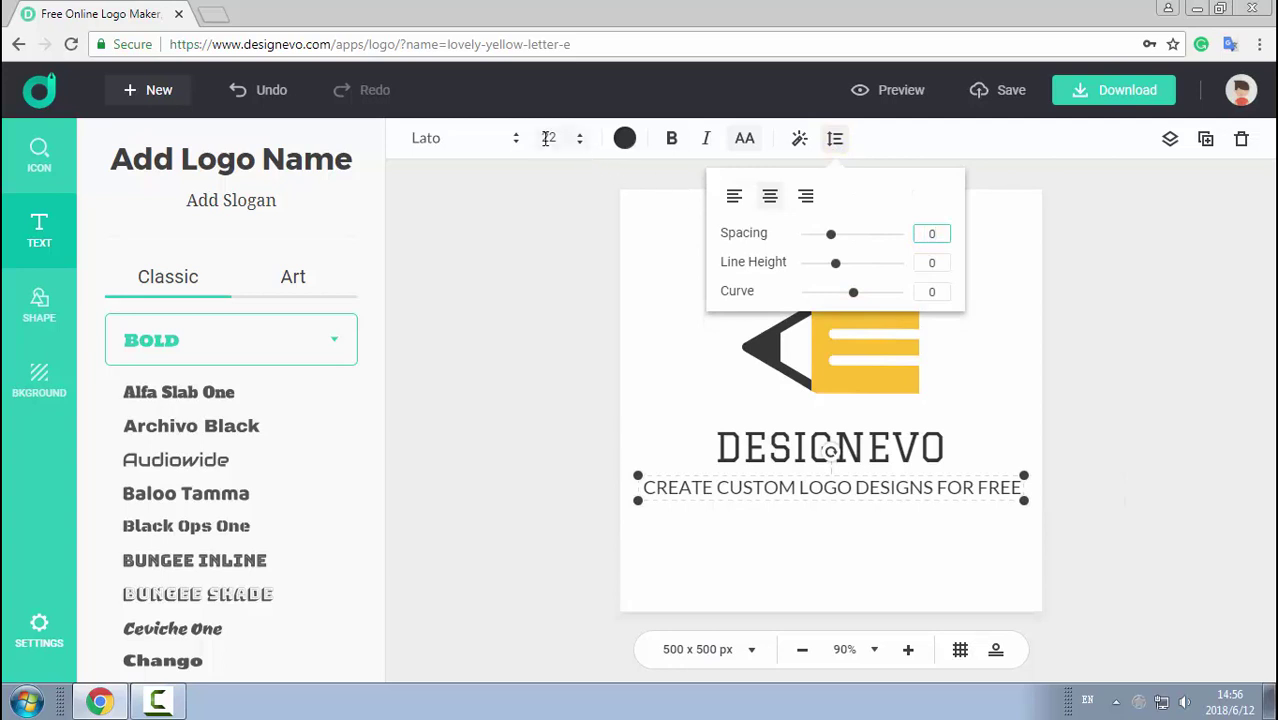
pyautogui.click(548, 138)
pyautogui.click(556, 300)
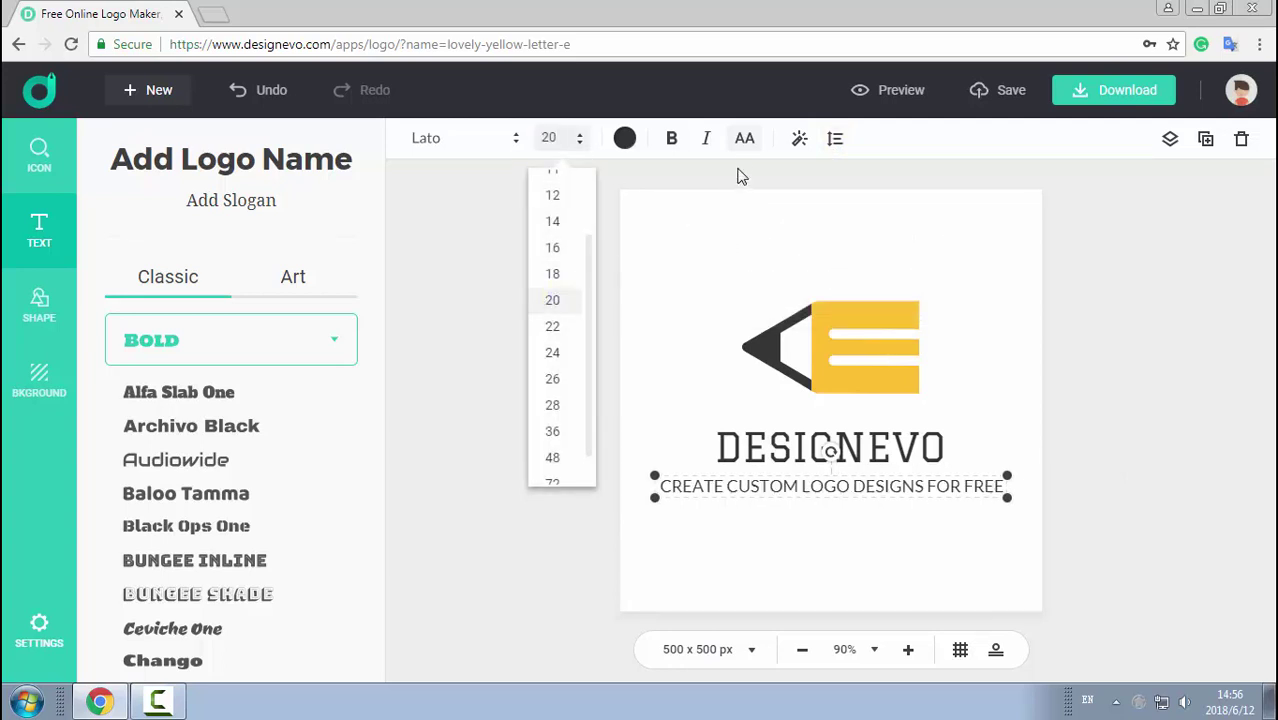
pyautogui.click(744, 138)
pyautogui.moveTo(901, 490); pyautogui.dragTo(915, 528)
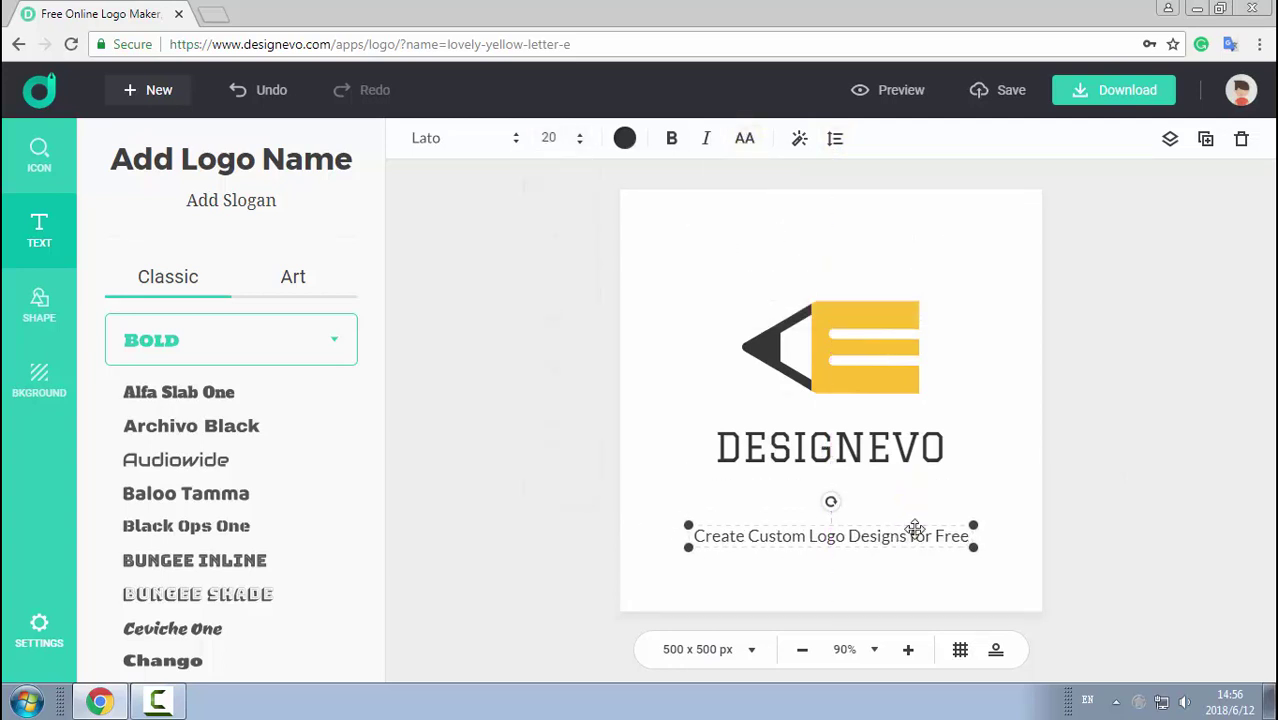
pyautogui.click(911, 434)
# - Enlarge the DESIGNEVO title and set its font to Graduate after trying Archivo Black
pyautogui.moveTo(951, 473); pyautogui.dragTo(1012, 511)
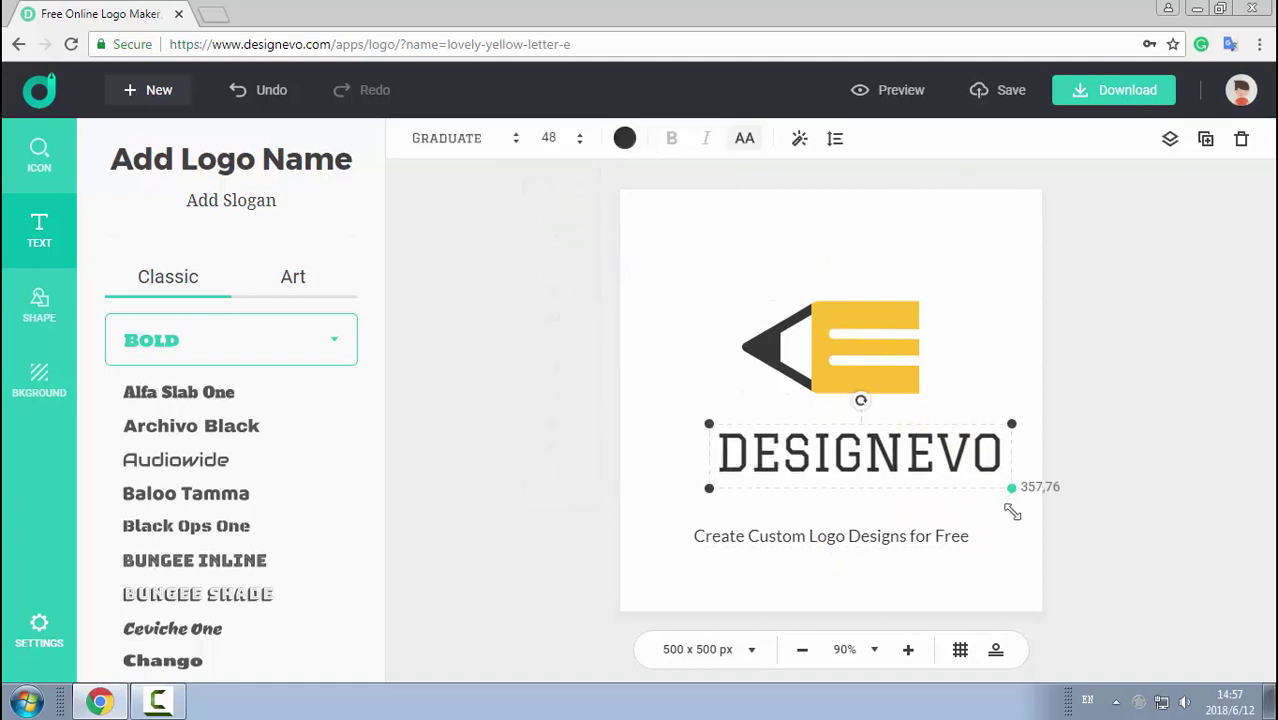
pyautogui.click(265, 427)
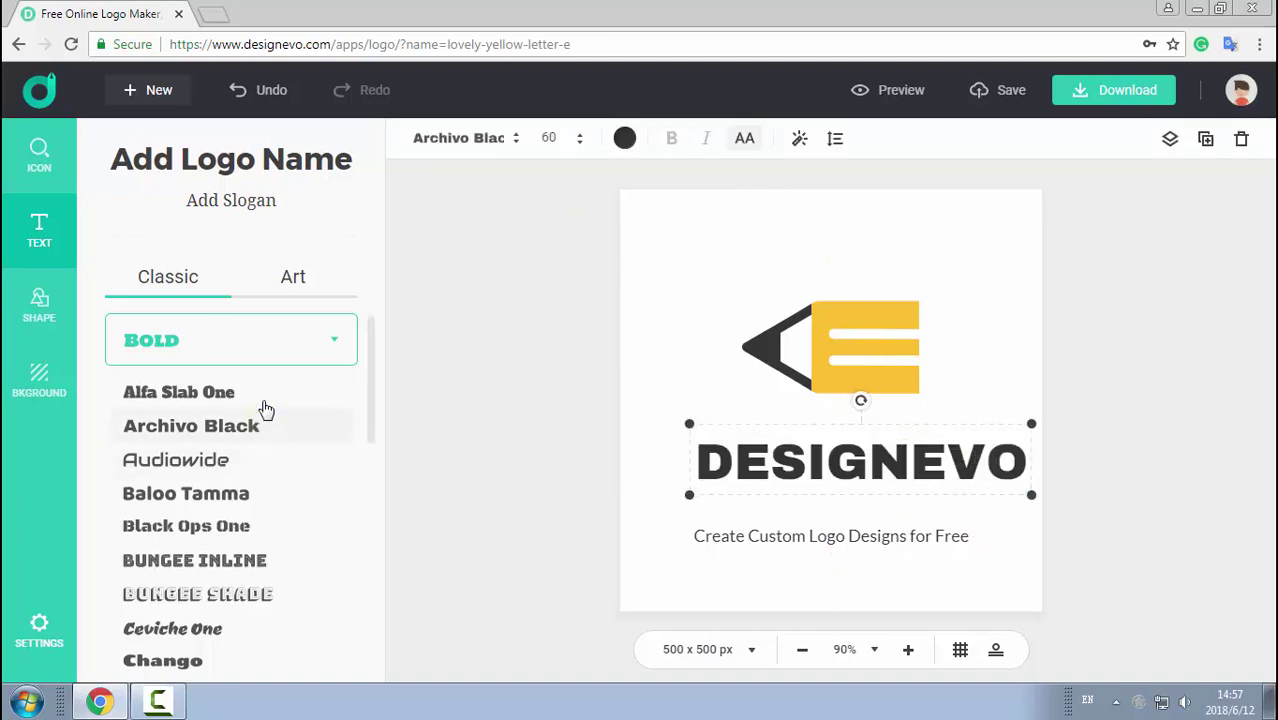
pyautogui.click(286, 345)
pyautogui.click(281, 461)
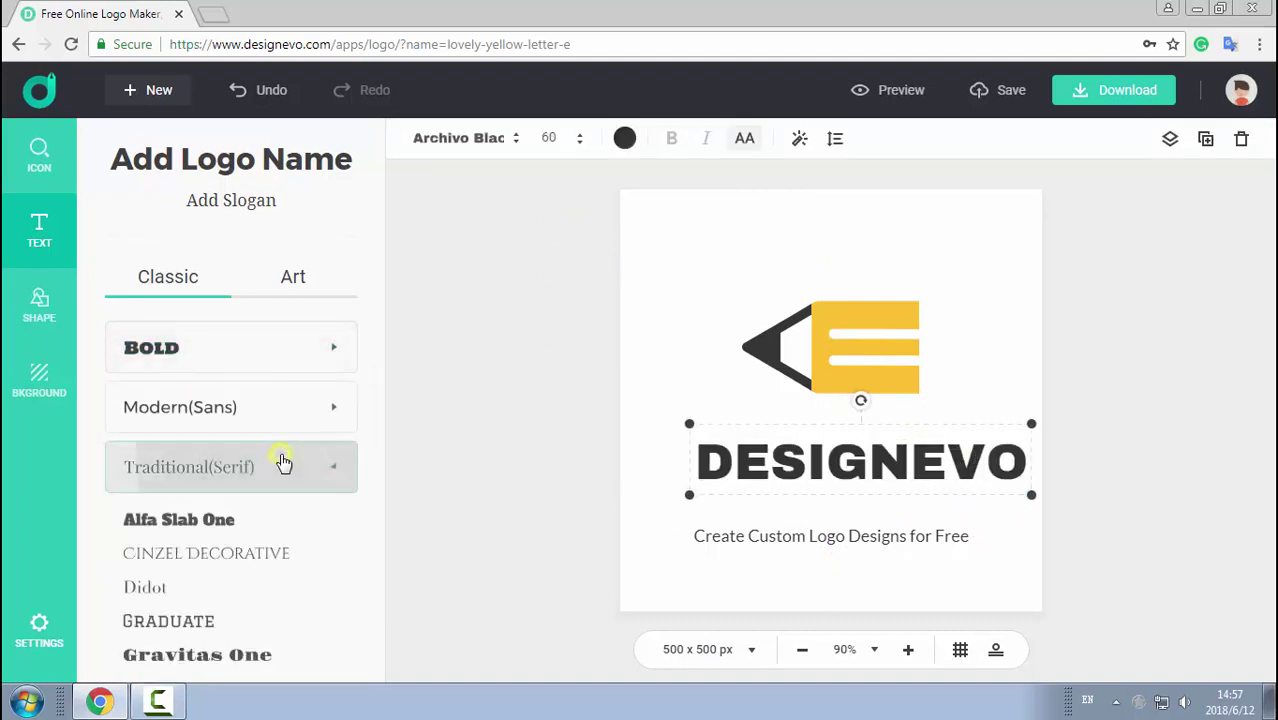
pyautogui.click(253, 499)
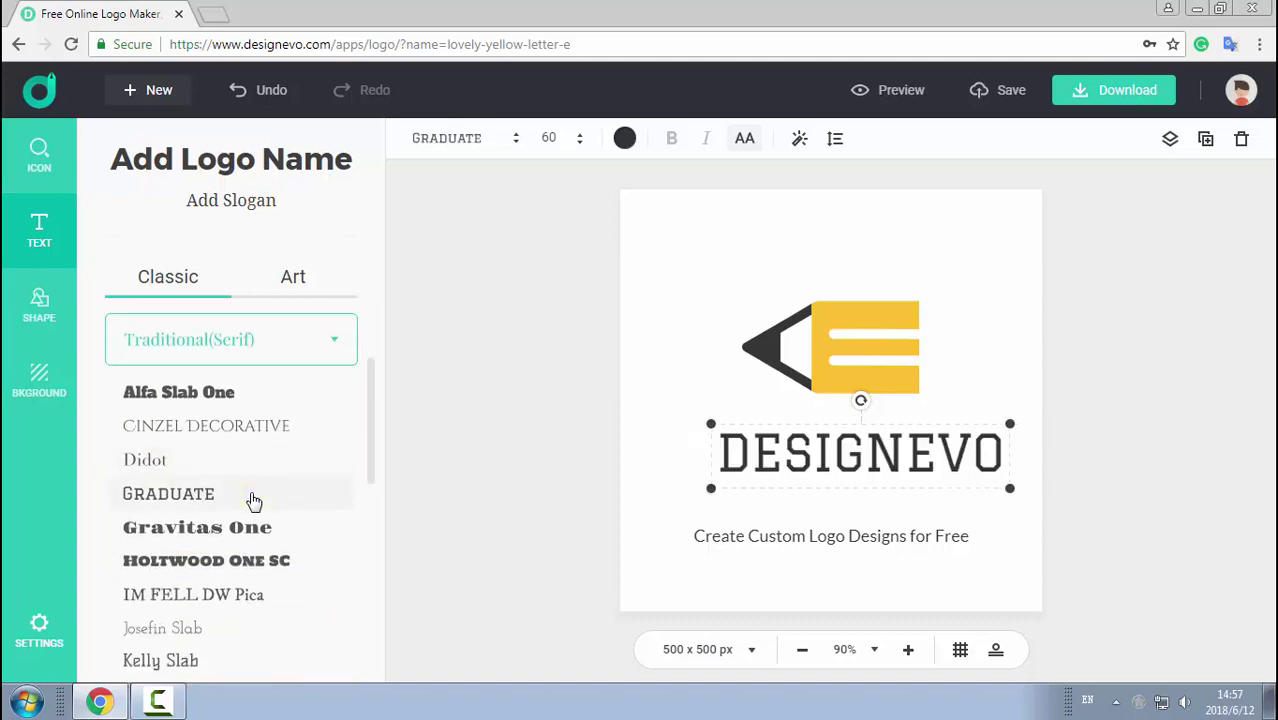
# - Test a curve on the title, then reset the curve to 0 to keep it straight
pyautogui.click(836, 140)
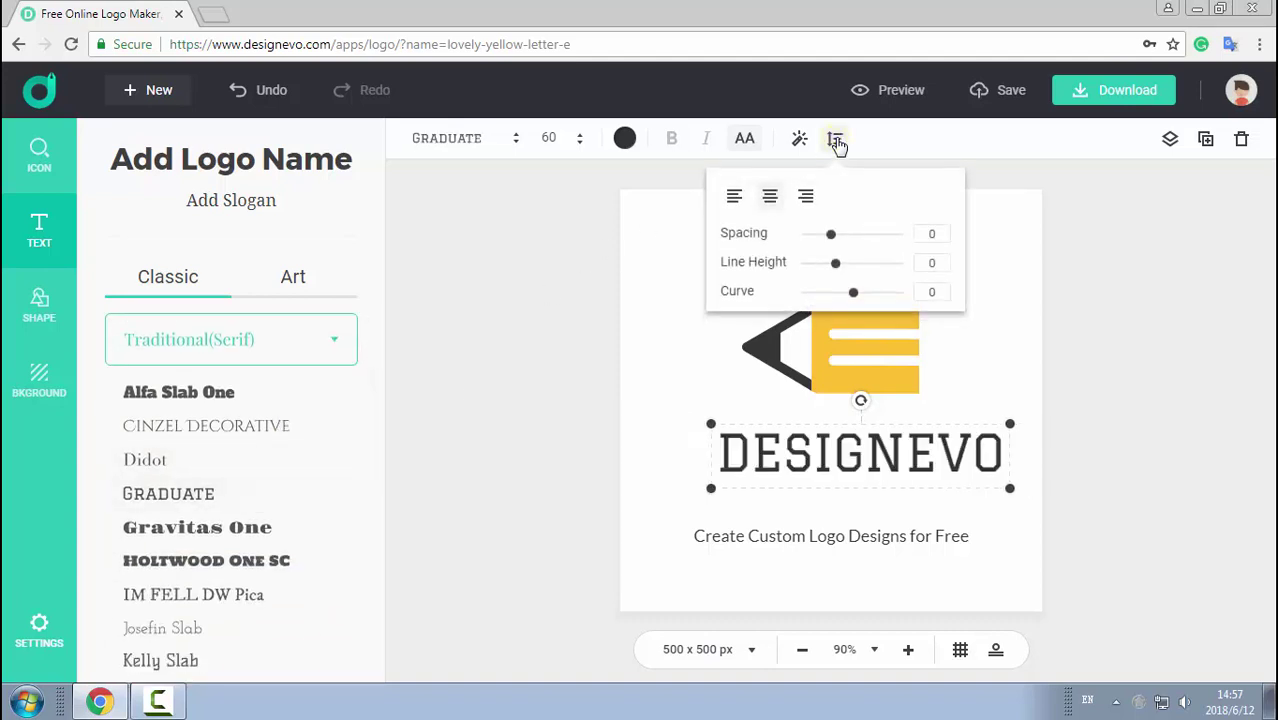
pyautogui.moveTo(853, 294)
pyautogui.mouseDown()
pyautogui.moveTo(918, 292)
pyautogui.moveTo(716, 305)
pyautogui.mouseUp()
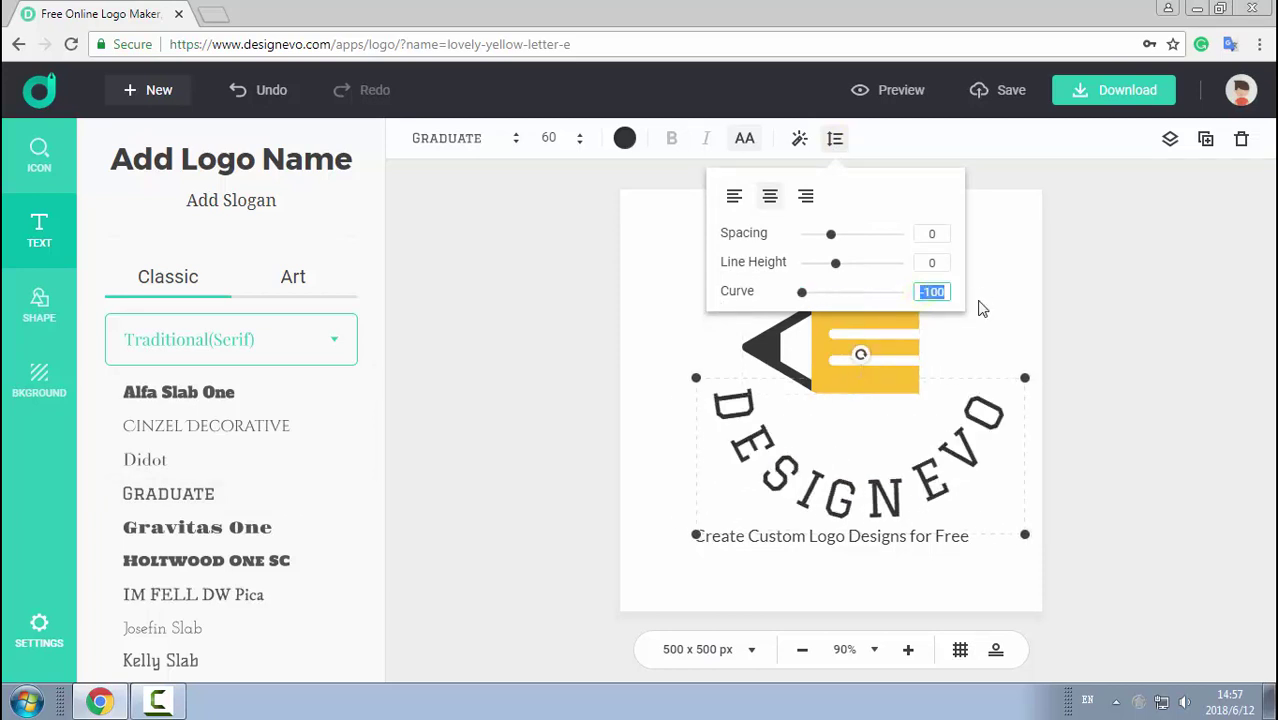
pyautogui.write('0')
pyautogui.click(1006, 303)
# - Colour the pencil icon's rectangular body yellow after trying blue and cyan
pyautogui.click(889, 316)
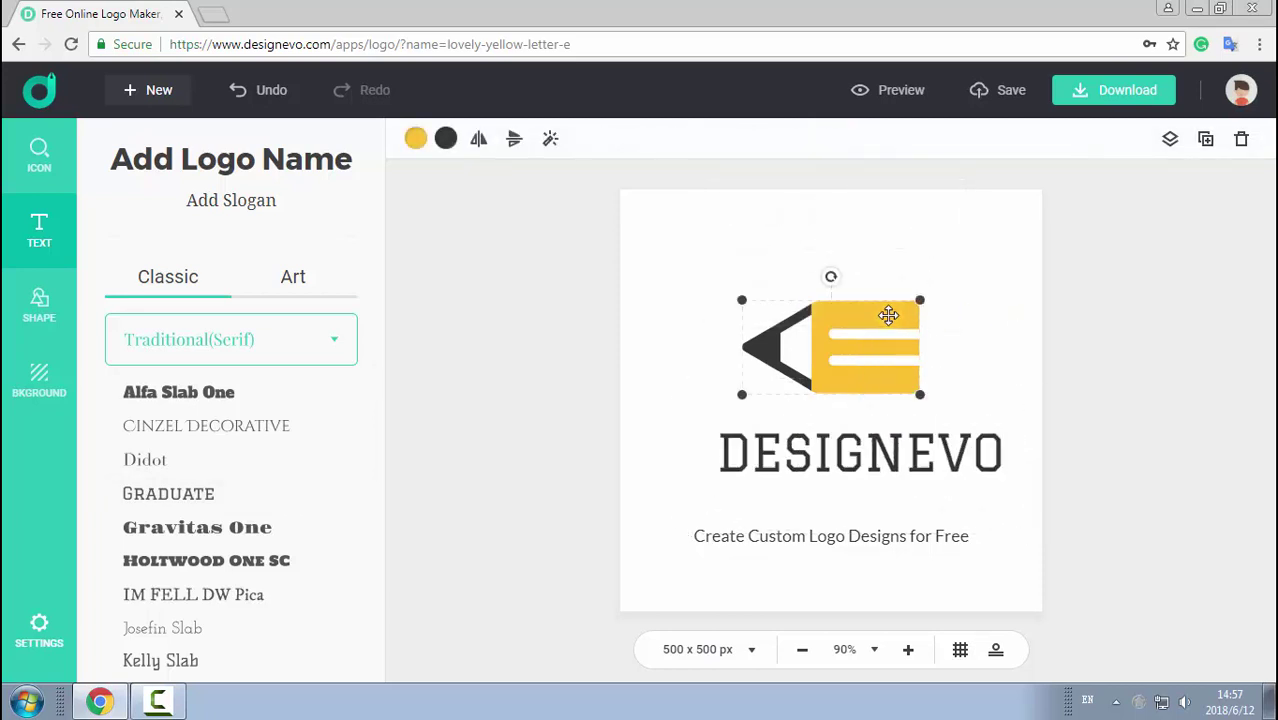
pyautogui.click(416, 140)
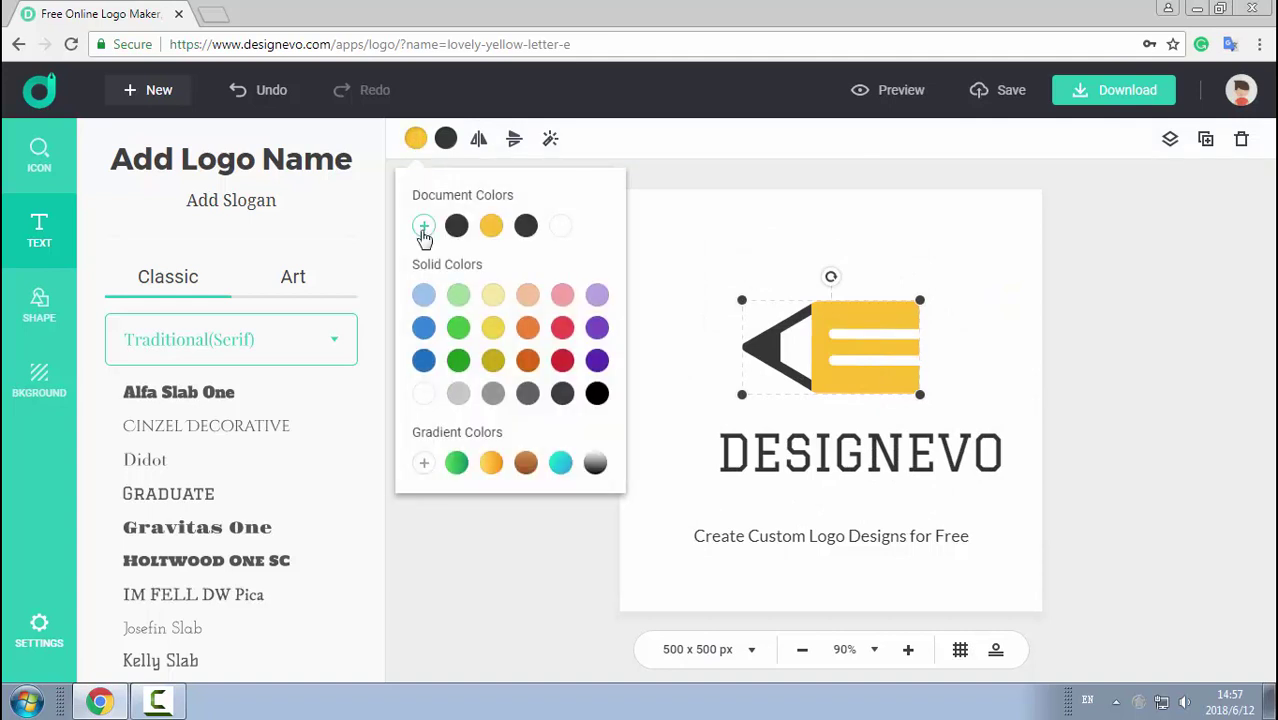
pyautogui.click(424, 232)
pyautogui.moveTo(499, 397); pyautogui.dragTo(545, 397)
pyautogui.click(576, 207)
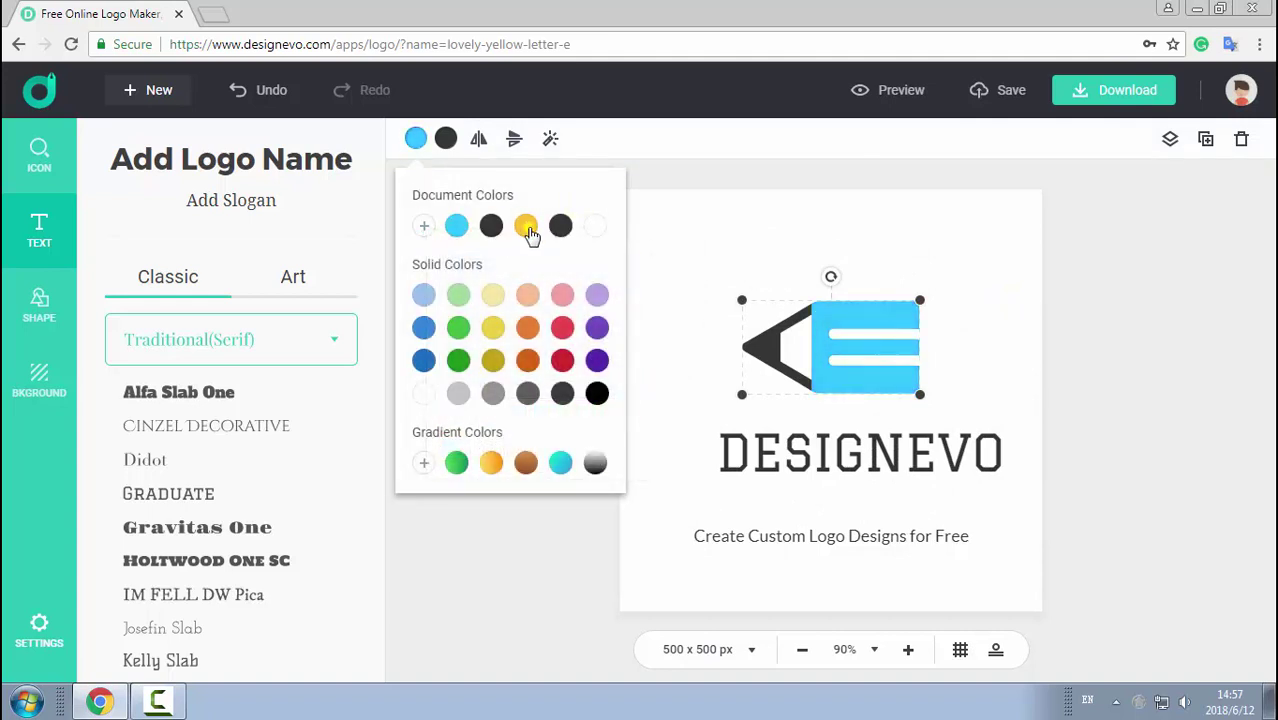
pyautogui.click(527, 227)
# - Keep the icon's chevron tip dark grey after trying cyan, then deselect the icon
pyautogui.click(445, 140)
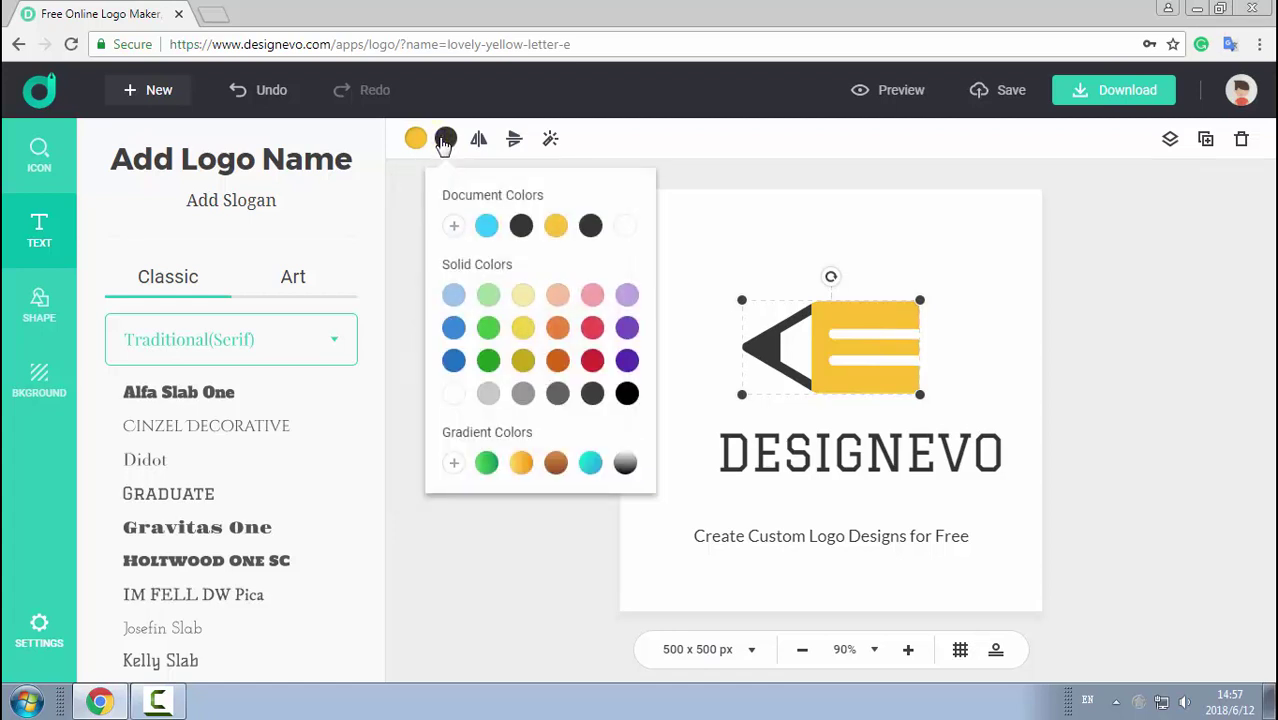
pyautogui.click(485, 228)
pyautogui.click(520, 230)
pyautogui.click(765, 211)
pyautogui.click(765, 211)
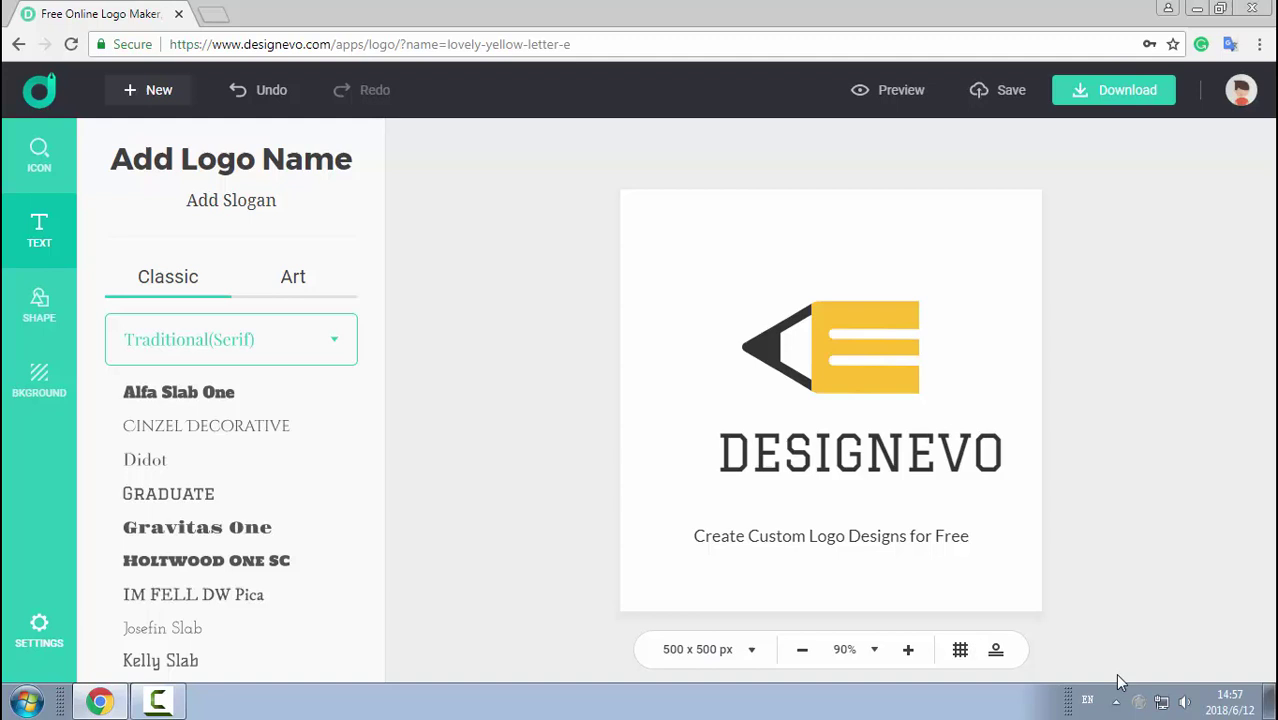
# - Choose the icon-above-text layout after trying the other arrangements
pyautogui.click(992, 652)
pyautogui.click(983, 592)
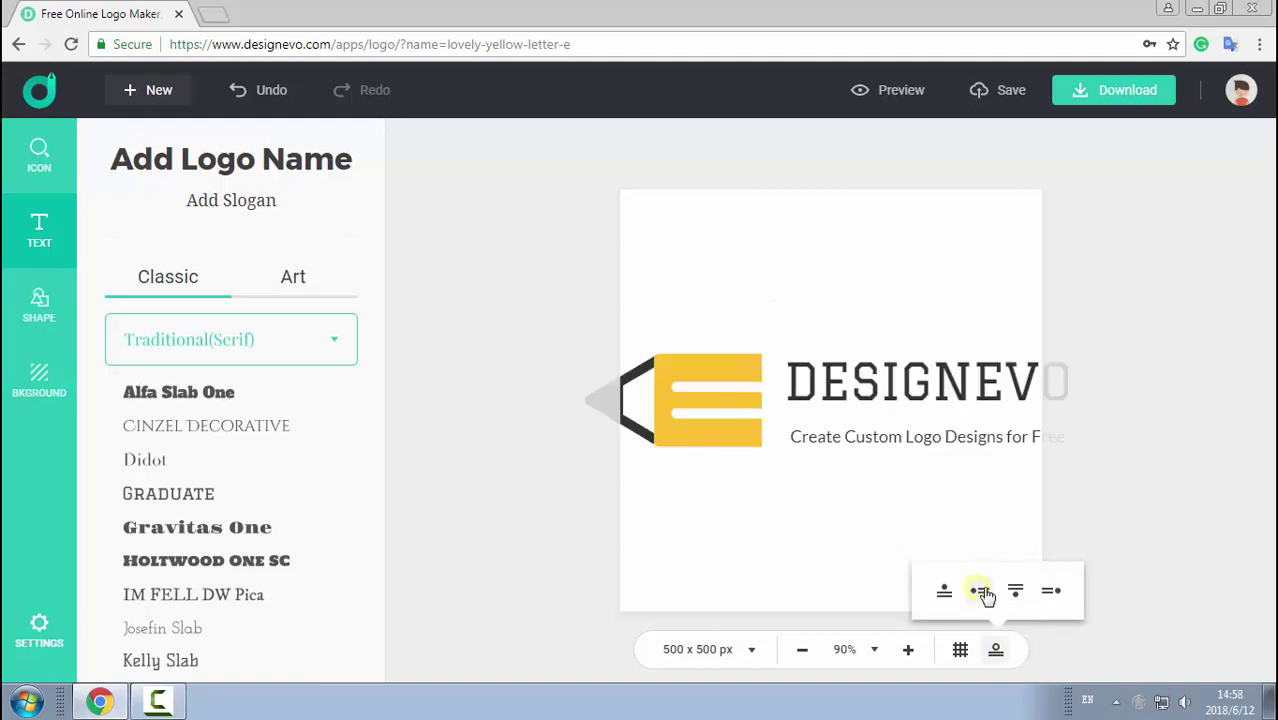
pyautogui.click(1017, 591)
pyautogui.click(1050, 592)
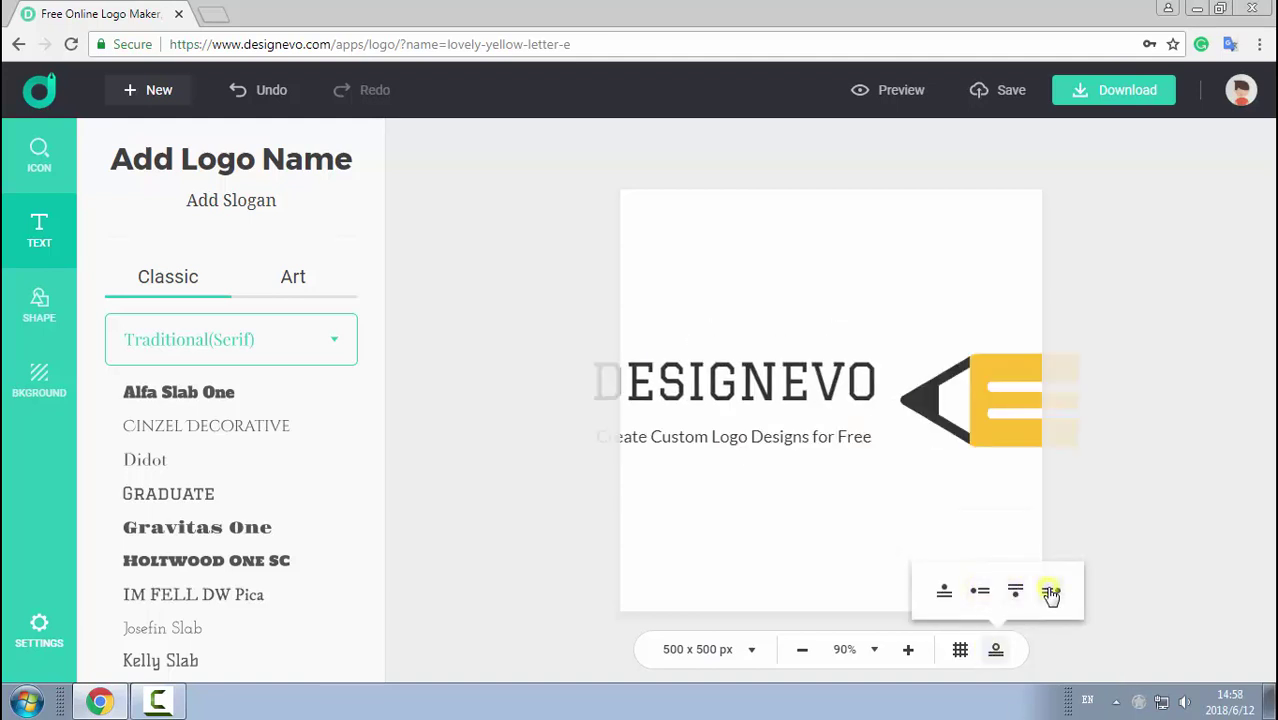
pyautogui.click(942, 592)
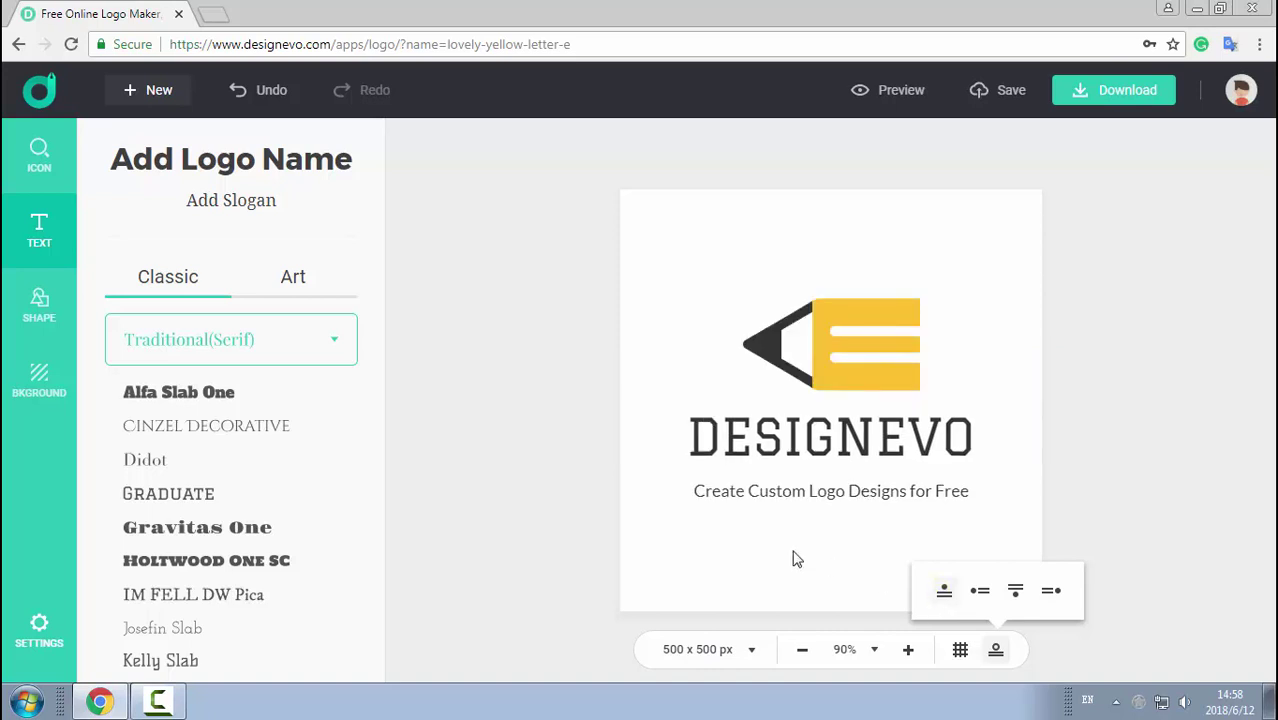
# - Enlarge the name and slogan together and shrink the pencil icon slightly
pyautogui.click(906, 437)
pyautogui.moveTo(896, 534)
pyautogui.mouseDown()
pyautogui.moveTo(960, 508)
pyautogui.moveTo(998, 516)
pyautogui.mouseUp()
pyautogui.click(900, 562)
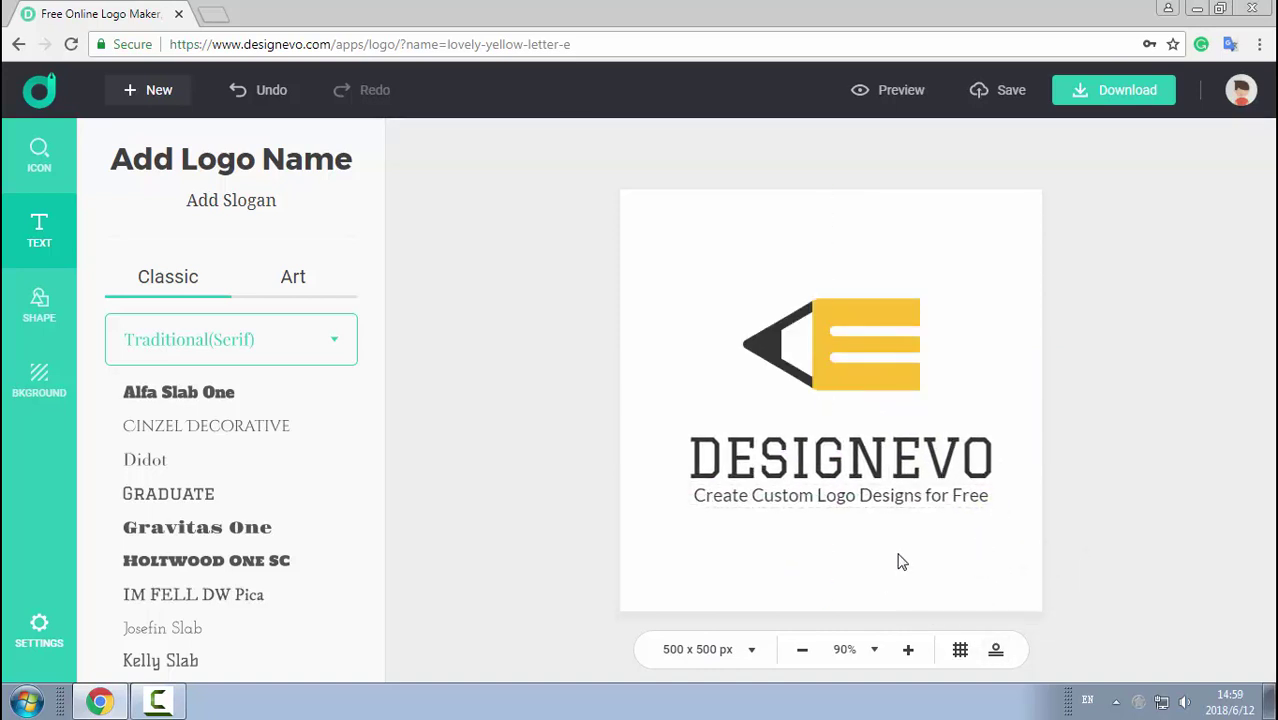
pyautogui.click(835, 374)
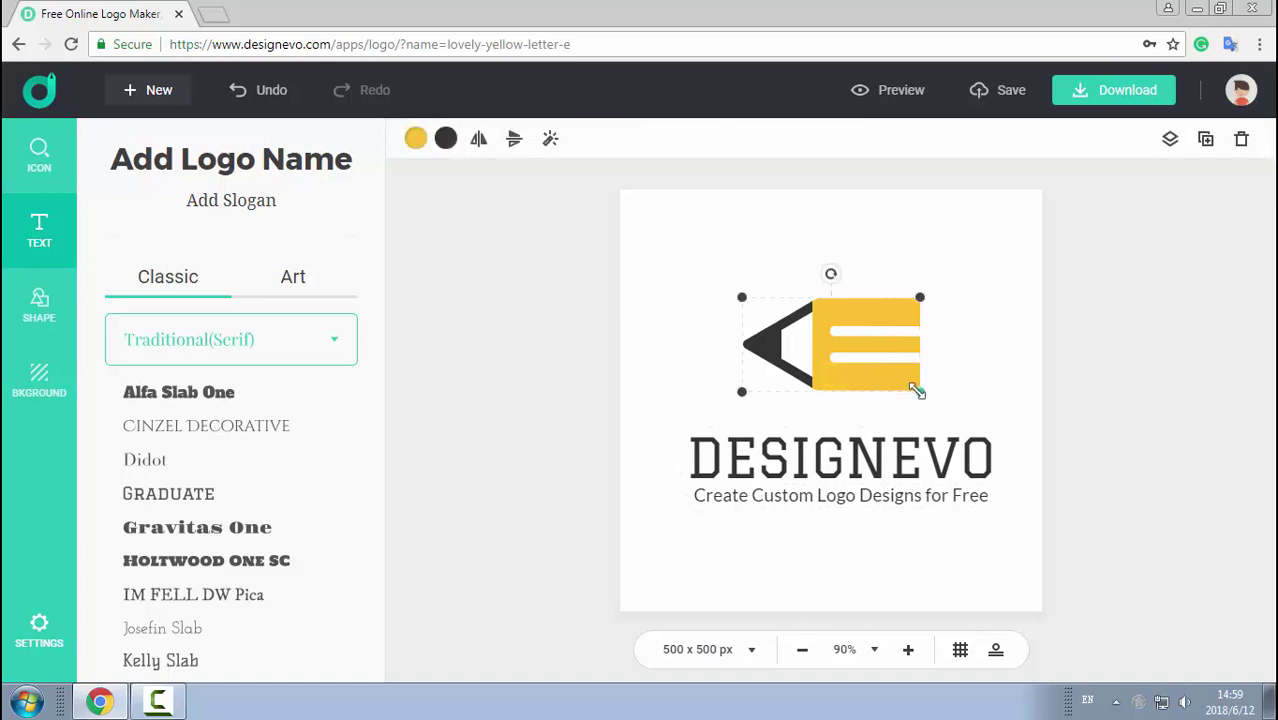
pyautogui.moveTo(917, 391); pyautogui.dragTo(860, 372)
pyautogui.click(894, 568)
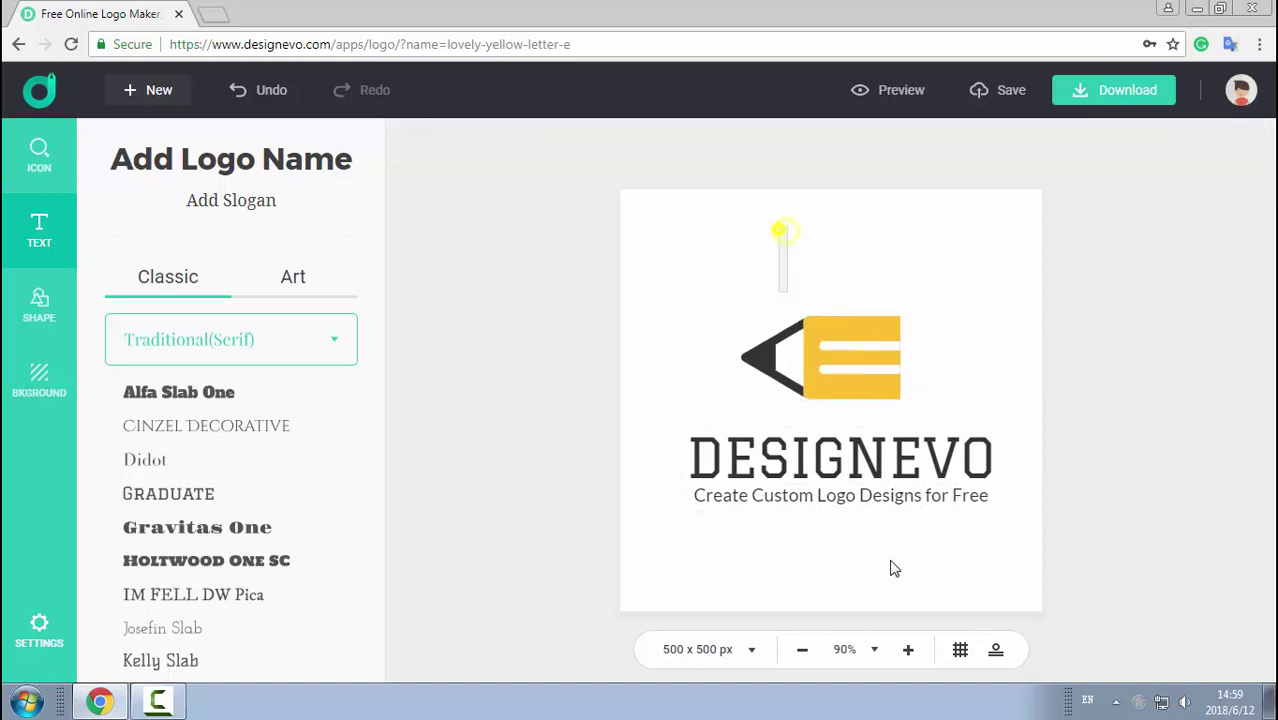
# - Center-align the icon over the text and move the whole logo up and left
pyautogui.moveTo(894, 568); pyautogui.dragTo(665, 269)
pyautogui.click(501, 142)
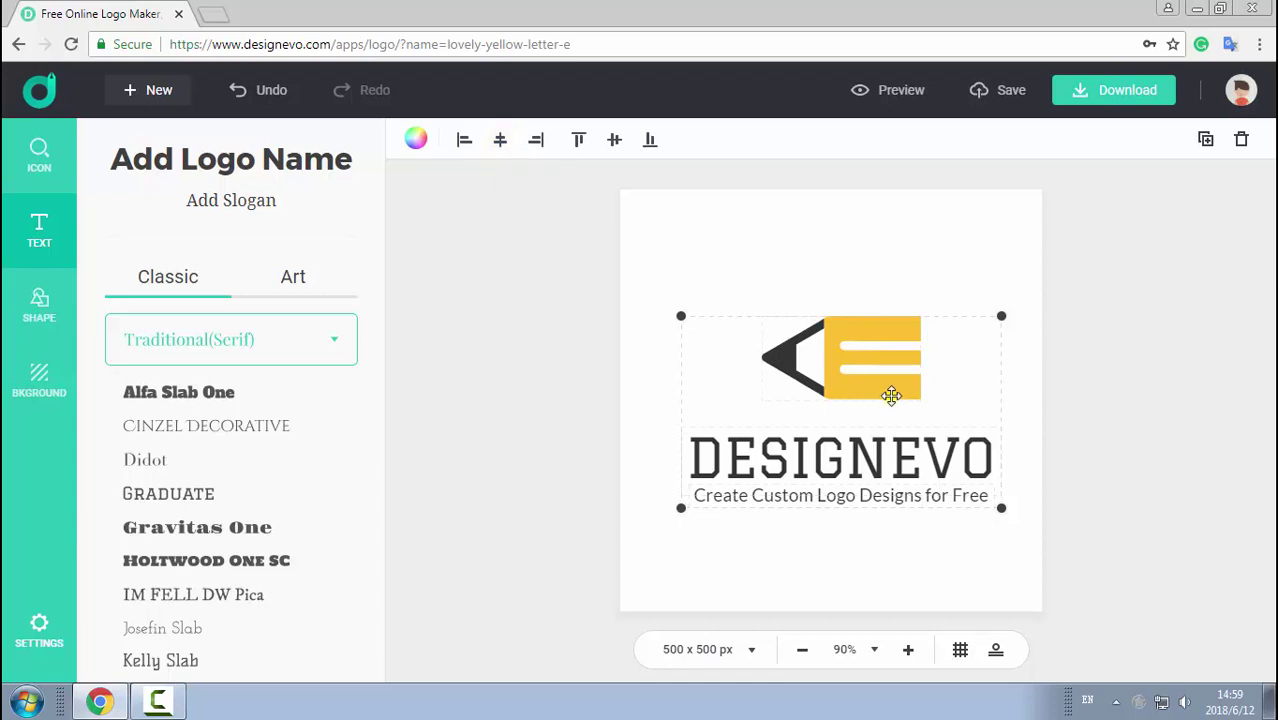
pyautogui.moveTo(890, 394); pyautogui.dragTo(883, 380)
pyautogui.click(894, 578)
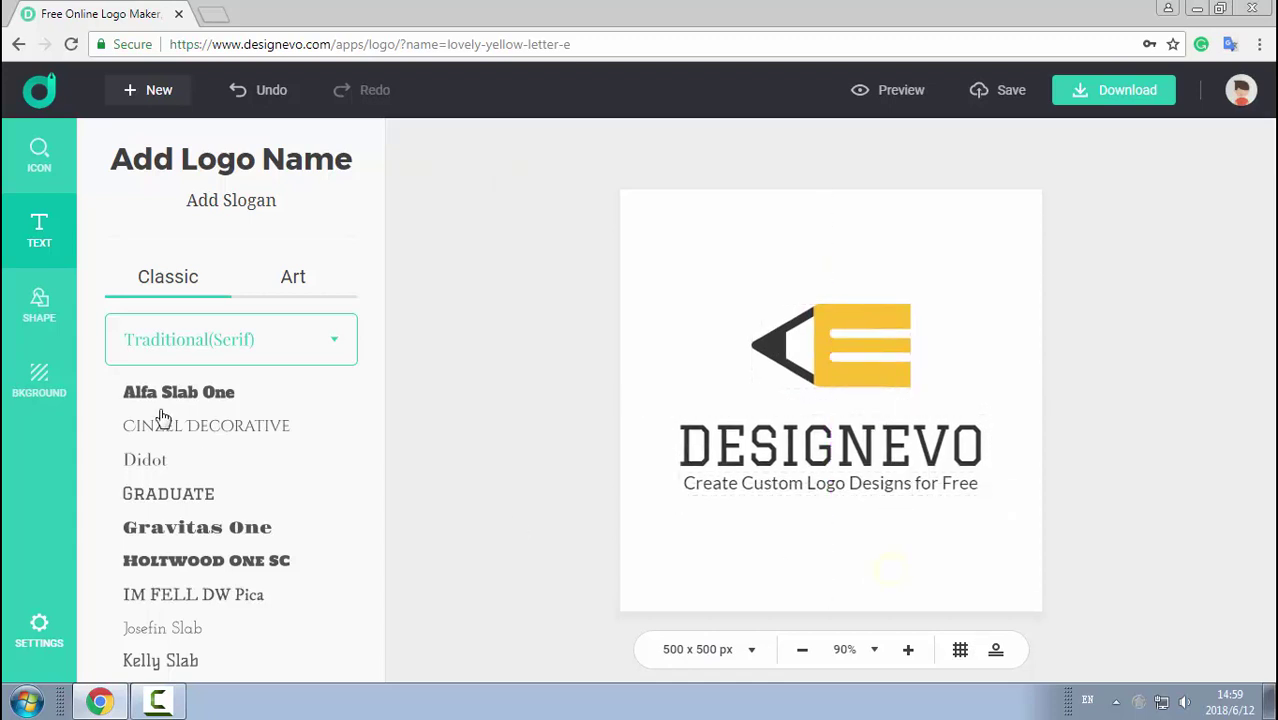
# - Try grey, gradient and a custom olive 4A4A34 background on the logo
pyautogui.click(44, 385)
pyautogui.click(205, 508)
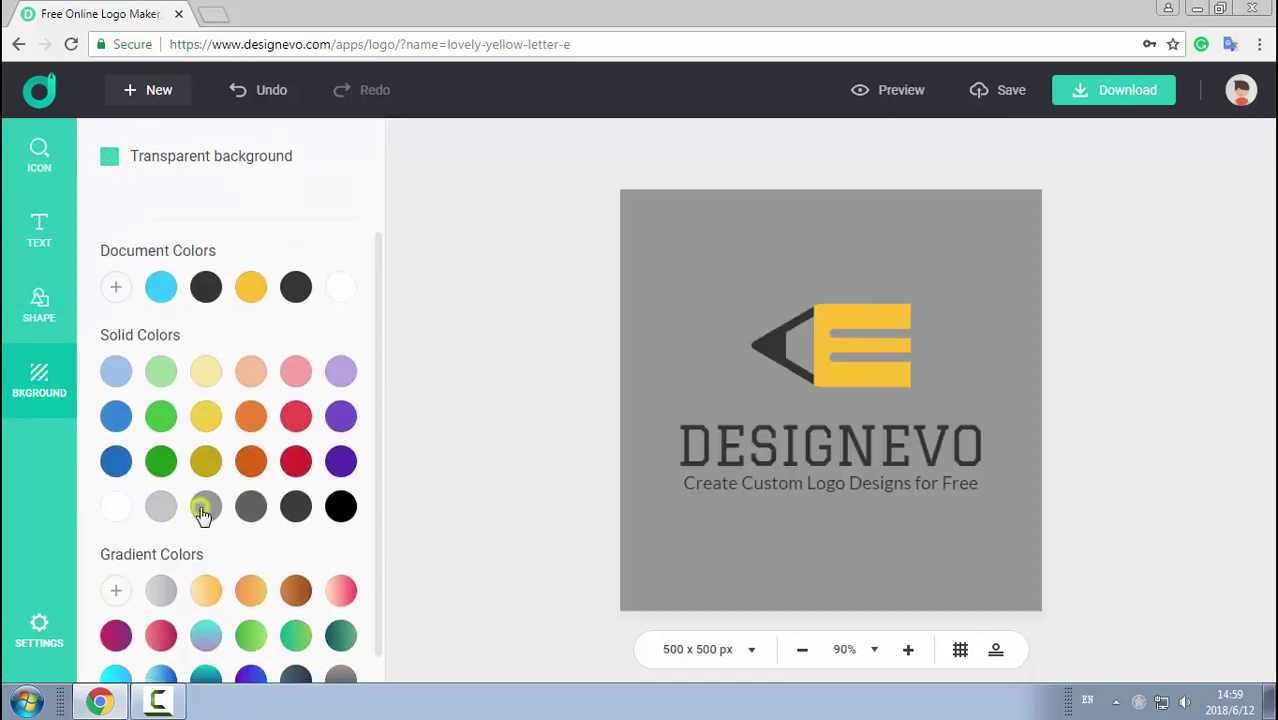
pyautogui.click(161, 617)
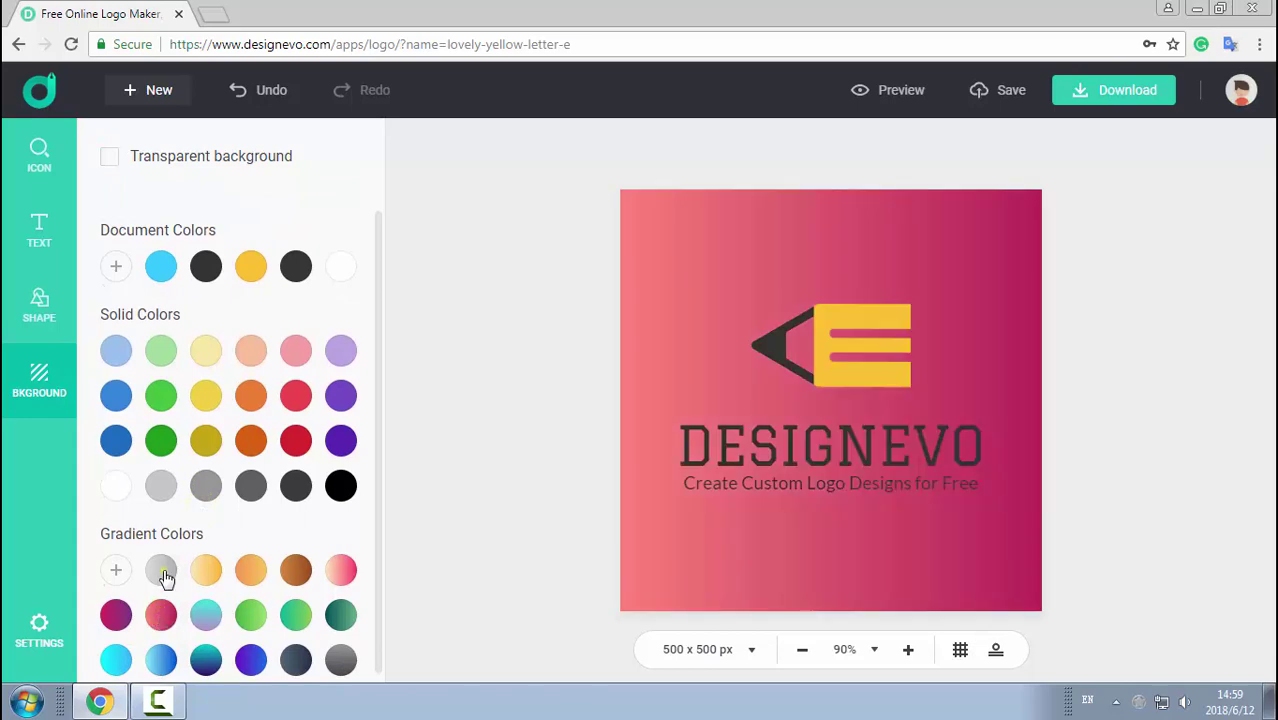
pyautogui.click(163, 573)
pyautogui.click(115, 570)
pyautogui.moveTo(205, 403); pyautogui.dragTo(190, 443)
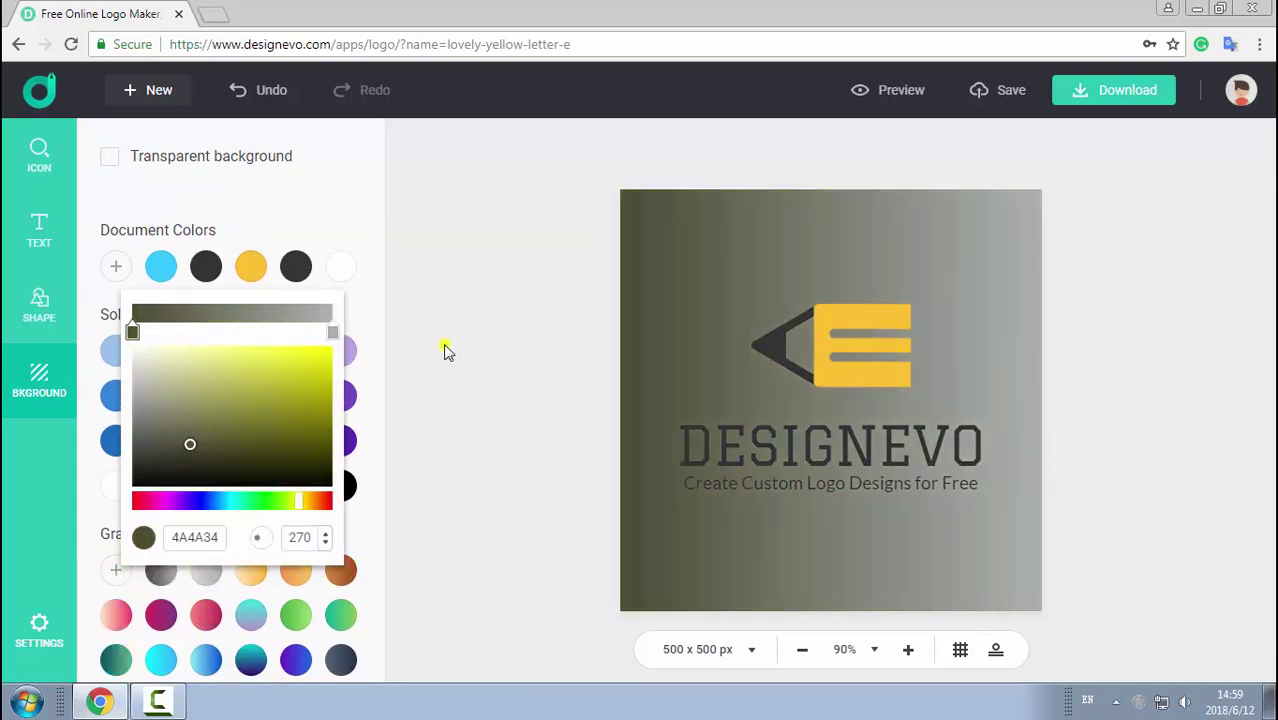
# - Make the logo background transparent and save the design
pyautogui.click(447, 352)
pyautogui.click(110, 156)
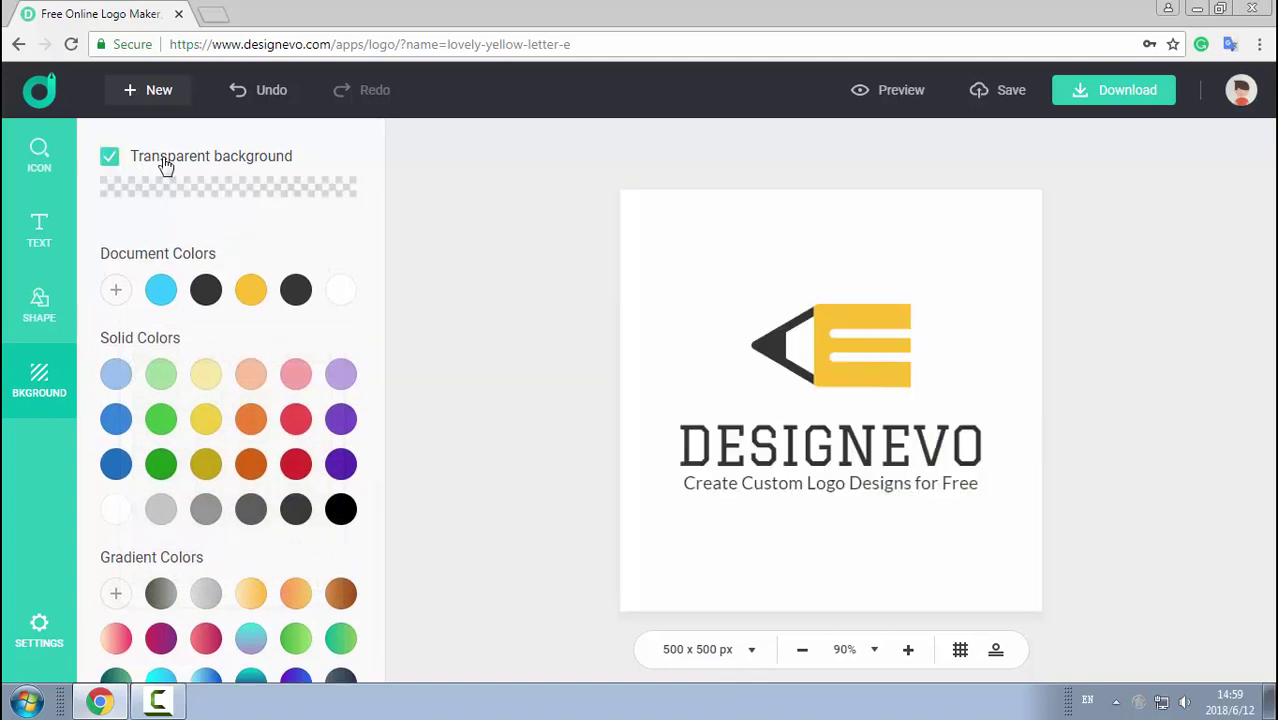
pyautogui.click(1001, 91)
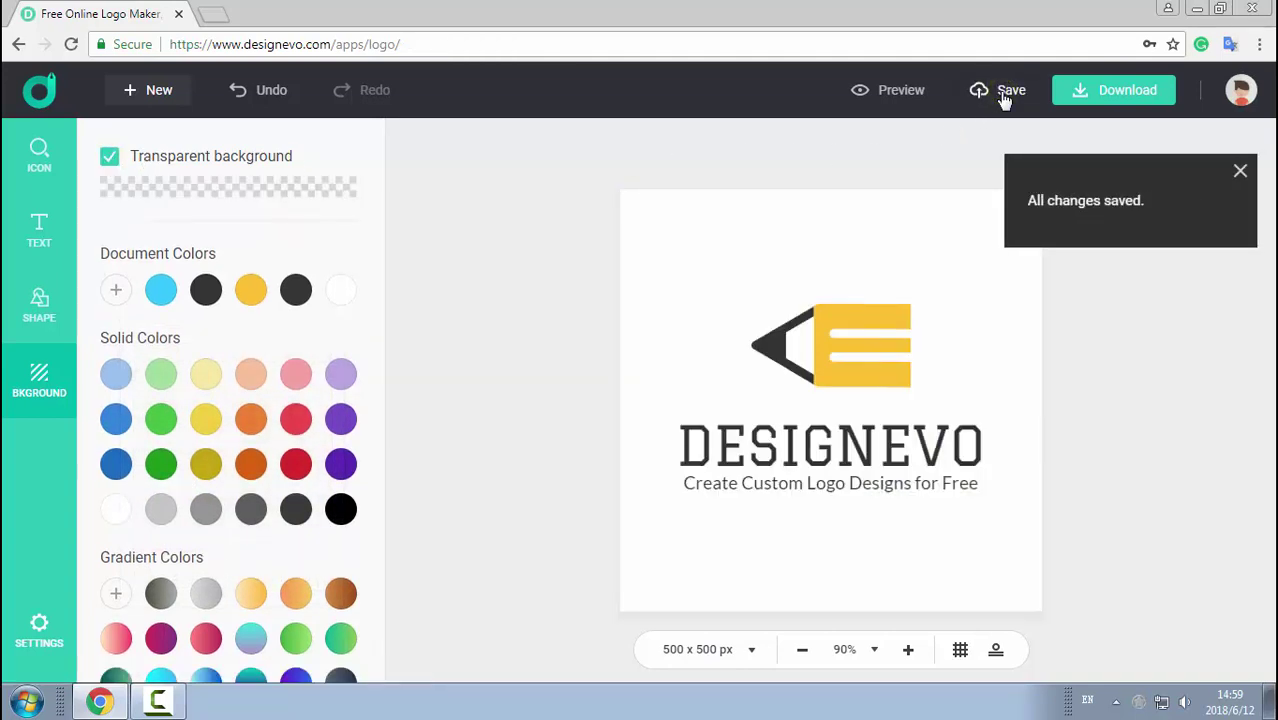
# - Reopen the DESIGNEVO logo from My Logos > My Projects for editing
pyautogui.click(1243, 90)
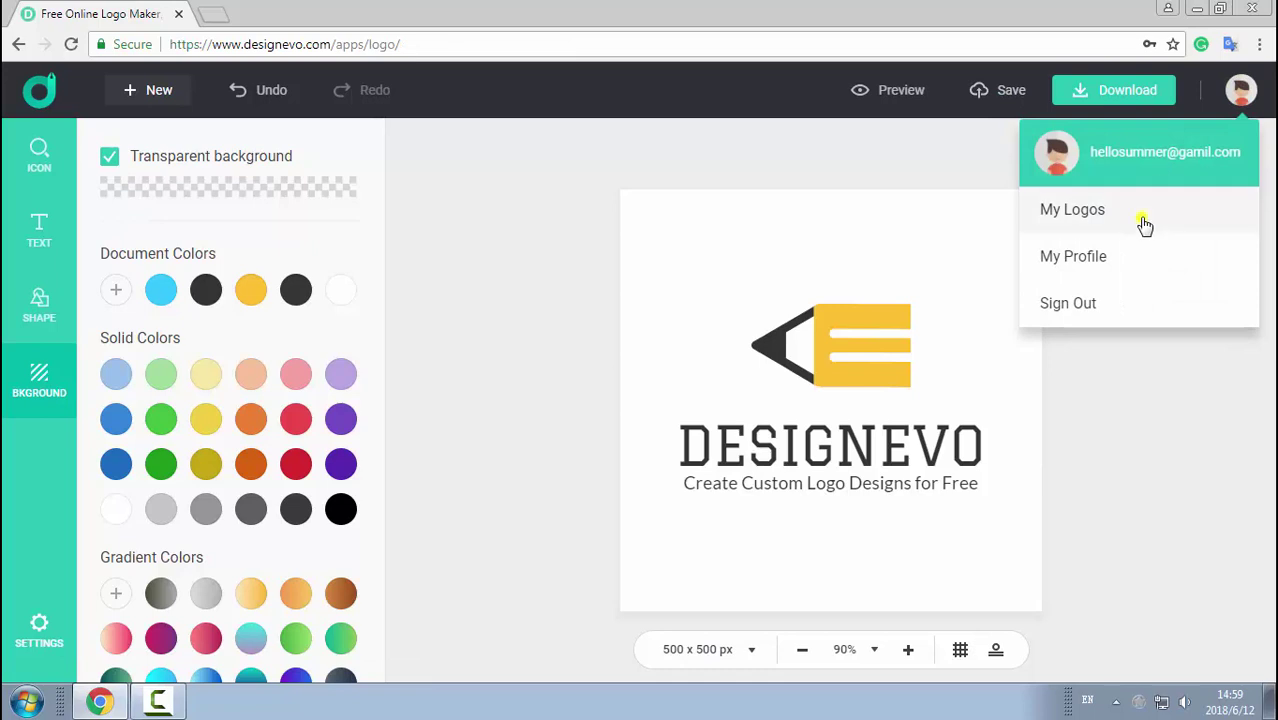
pyautogui.click(1064, 216)
pyautogui.click(57, 156)
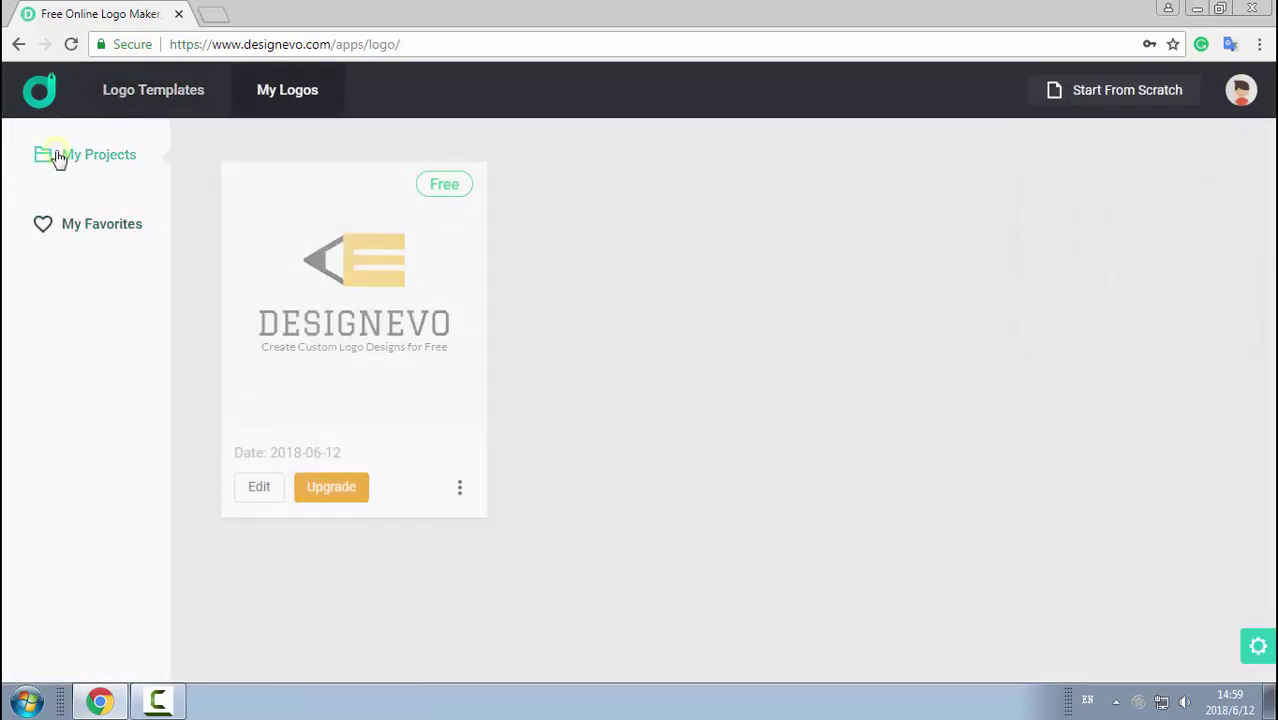
pyautogui.click(252, 474)
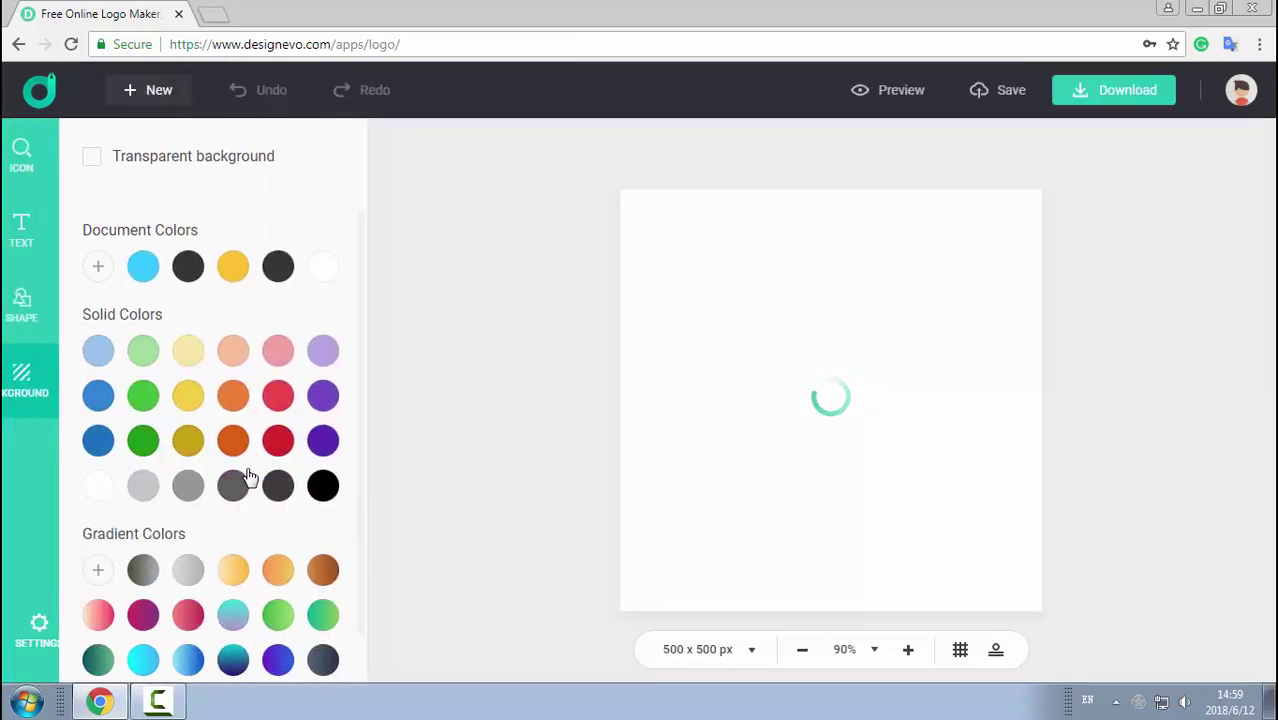
# - Preview the logo on the product mockups, then proceed to download it
pyautogui.click(892, 89)
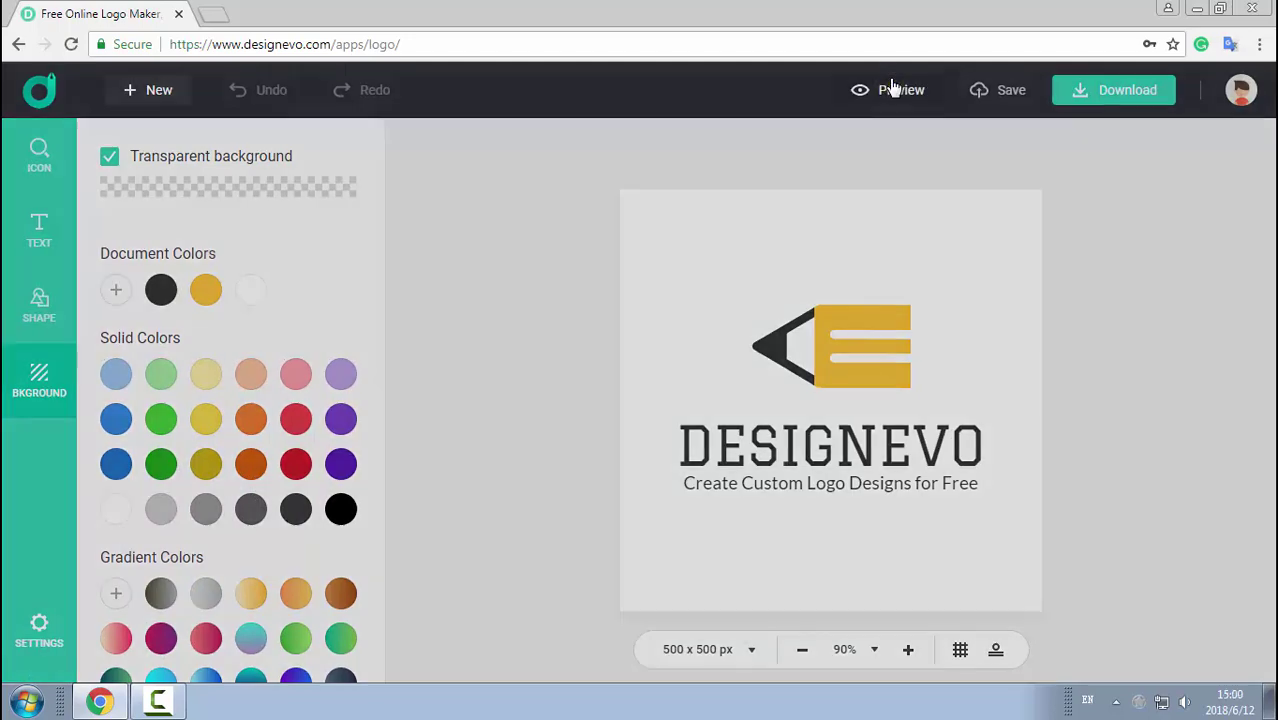
pyautogui.click(1134, 366)
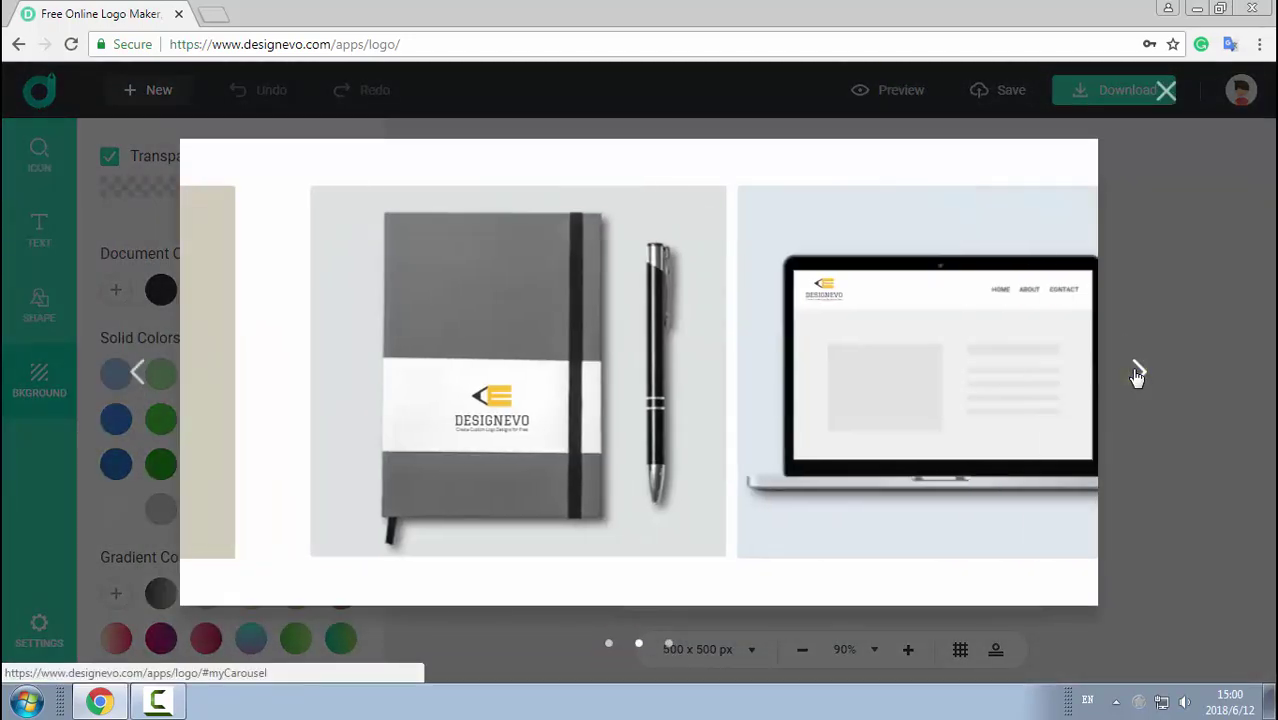
pyautogui.click(1136, 372)
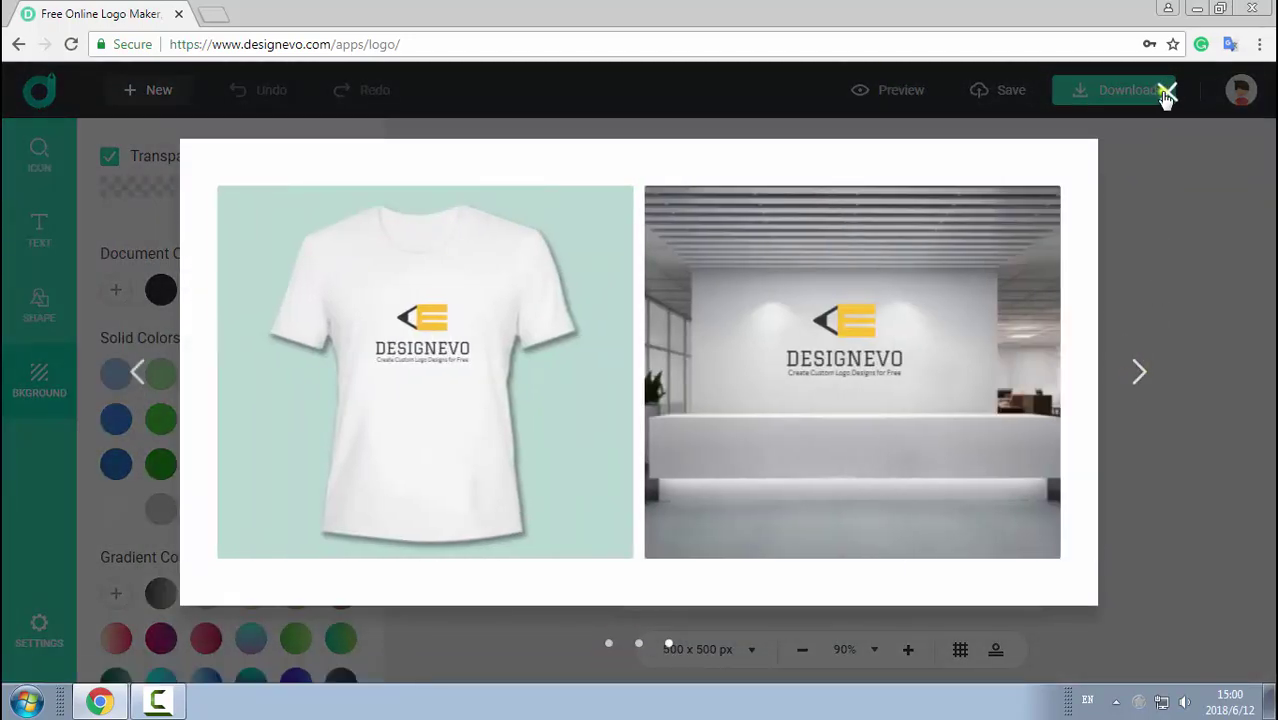
pyautogui.click(1166, 90)
pyautogui.click(1166, 92)
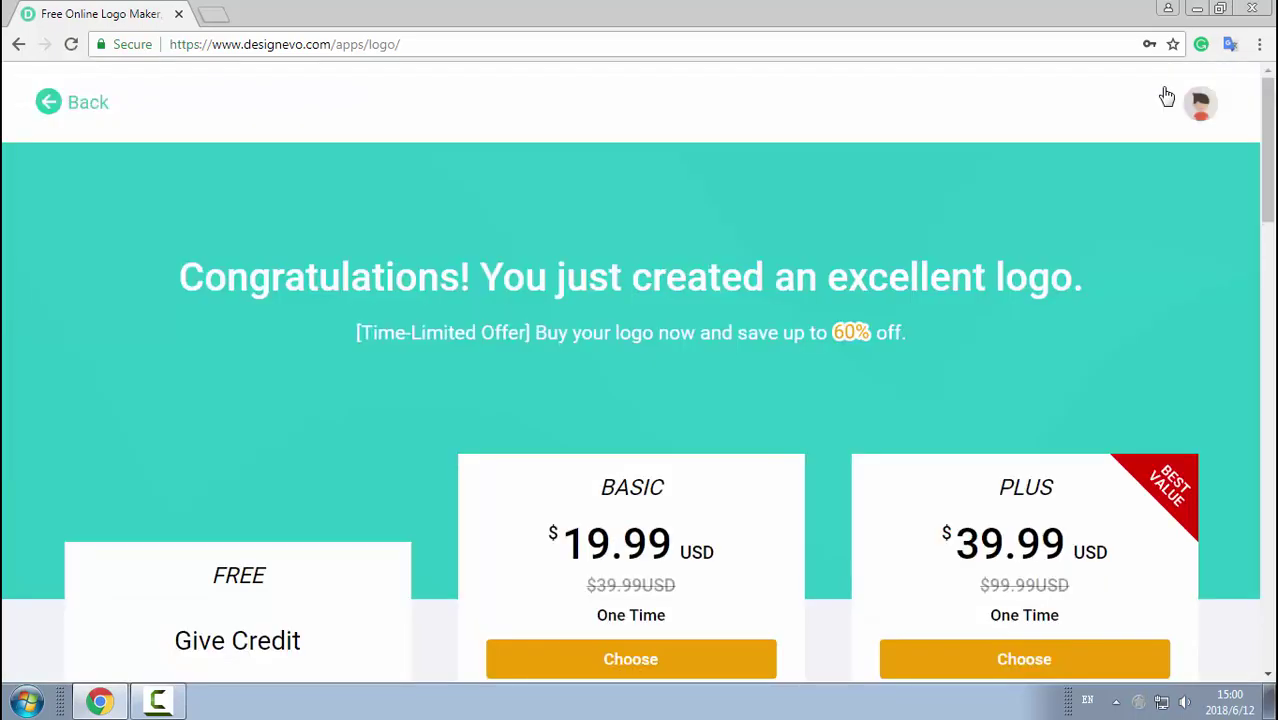
# - Choose the free plan, share DesignEvo on Facebook for credit, and download logo.zip
pyautogui.scroll(-3, 399, 443)
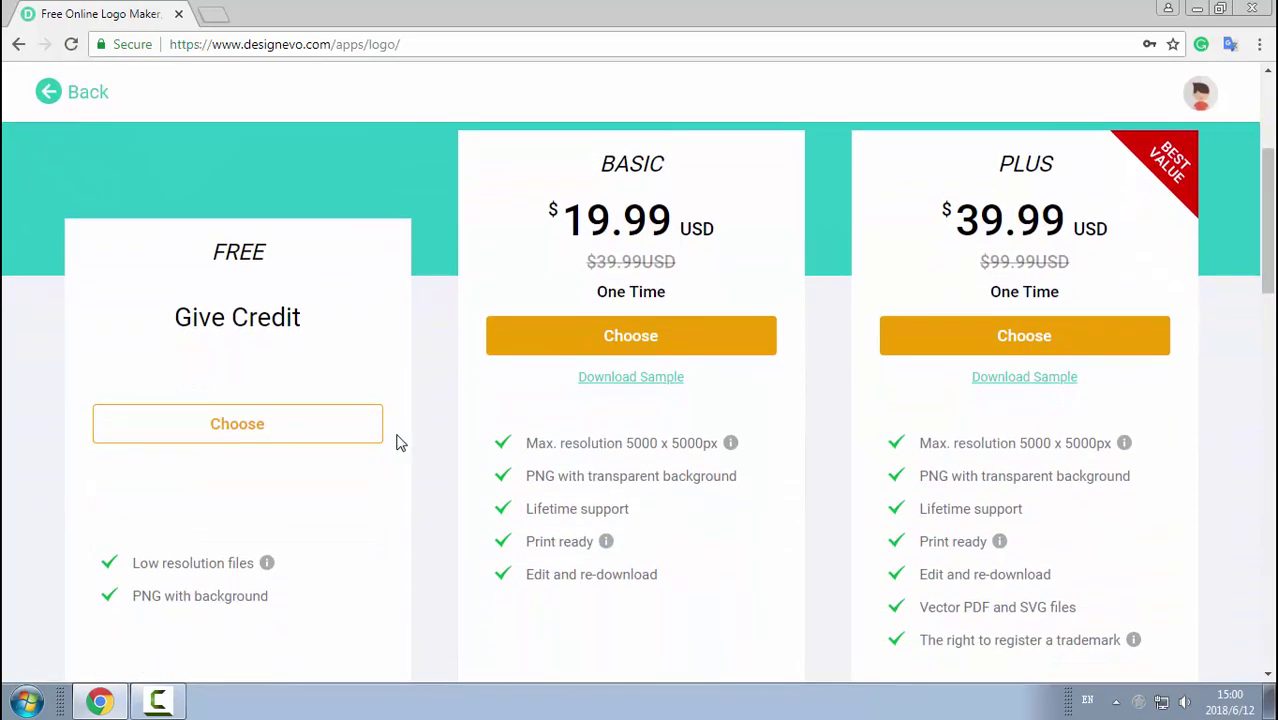
pyautogui.click(341, 425)
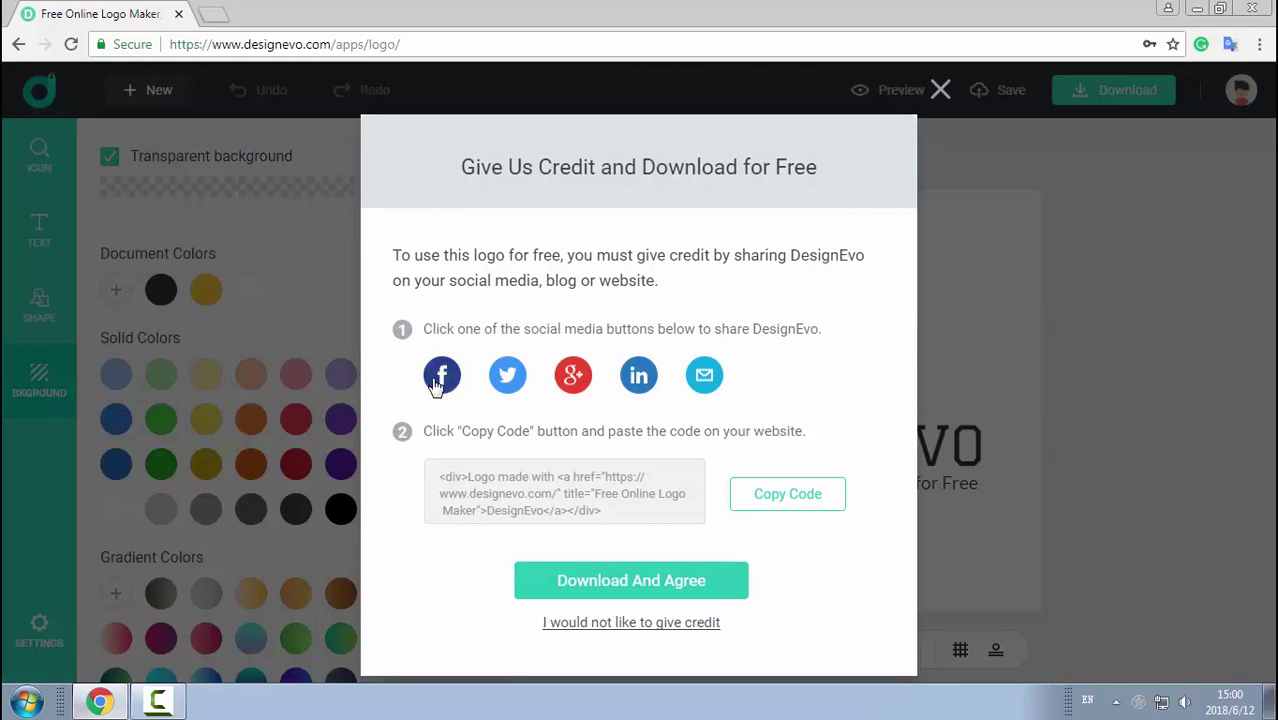
pyautogui.click(440, 378)
pyautogui.write("Look, I just created a logo with DesignEvo. Amazingly easy! Guys, give it a try and you'll love it.")
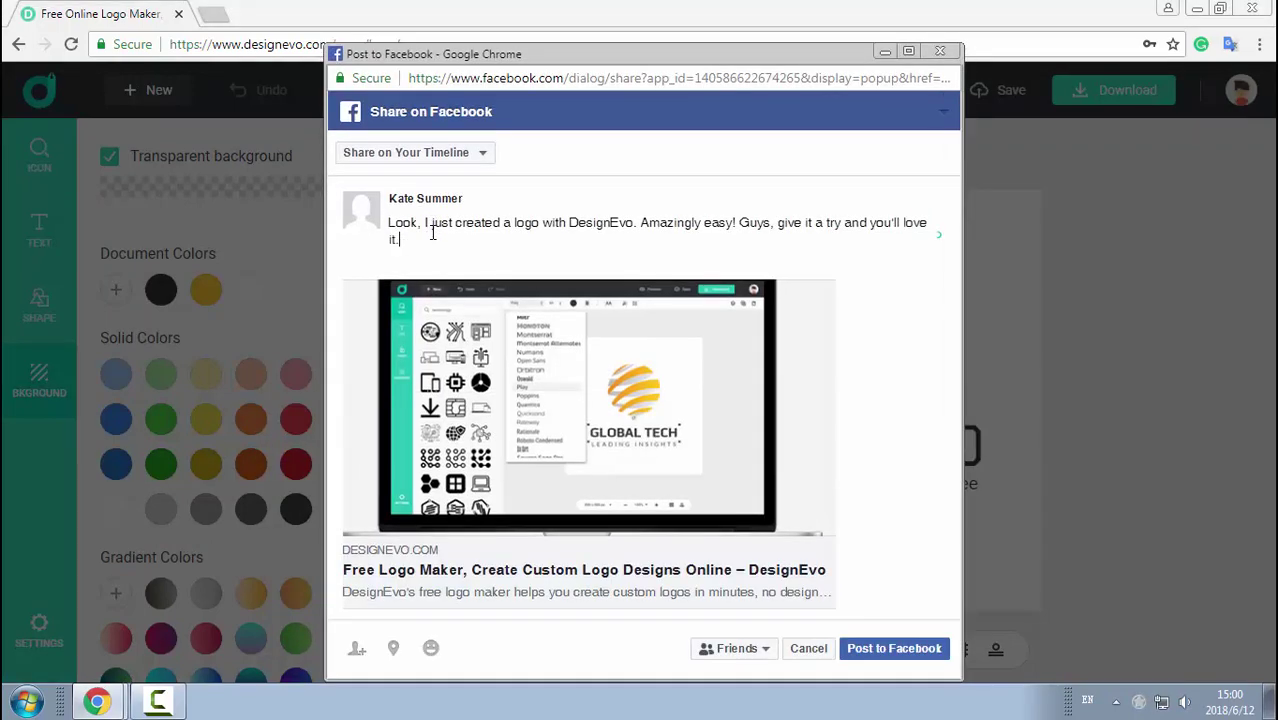
pyautogui.click(880, 650)
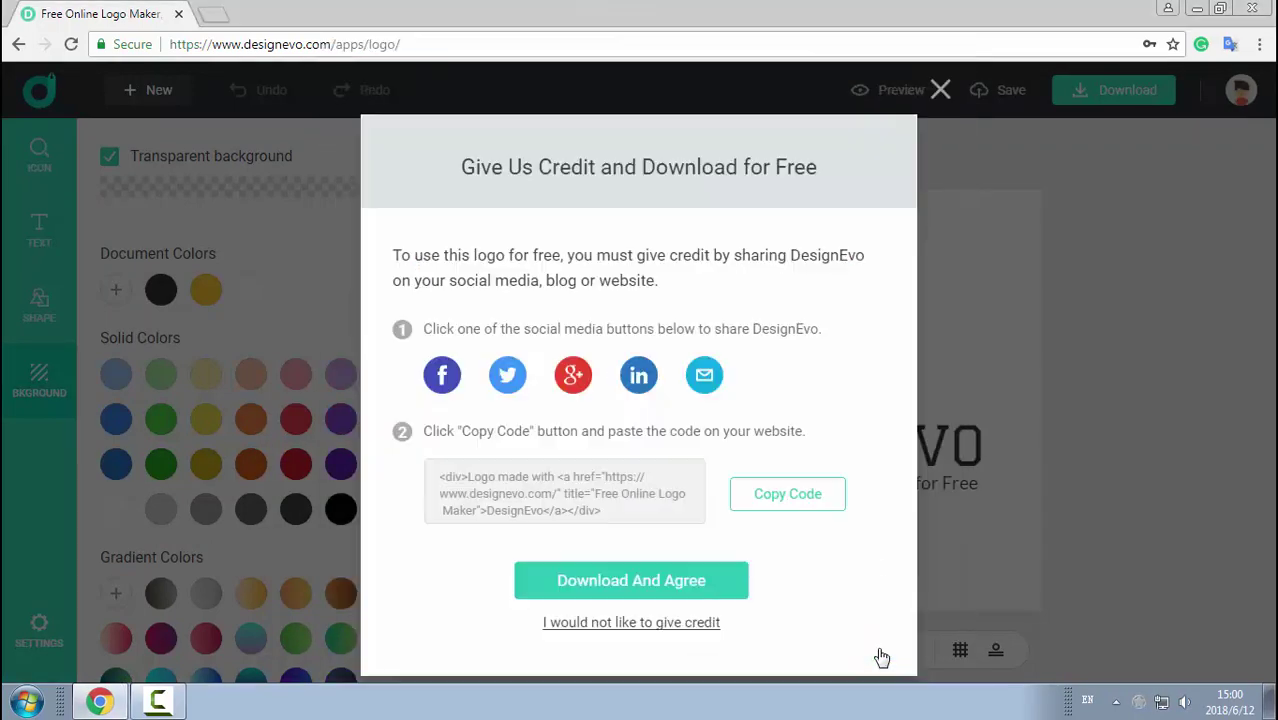
pyautogui.click(647, 587)
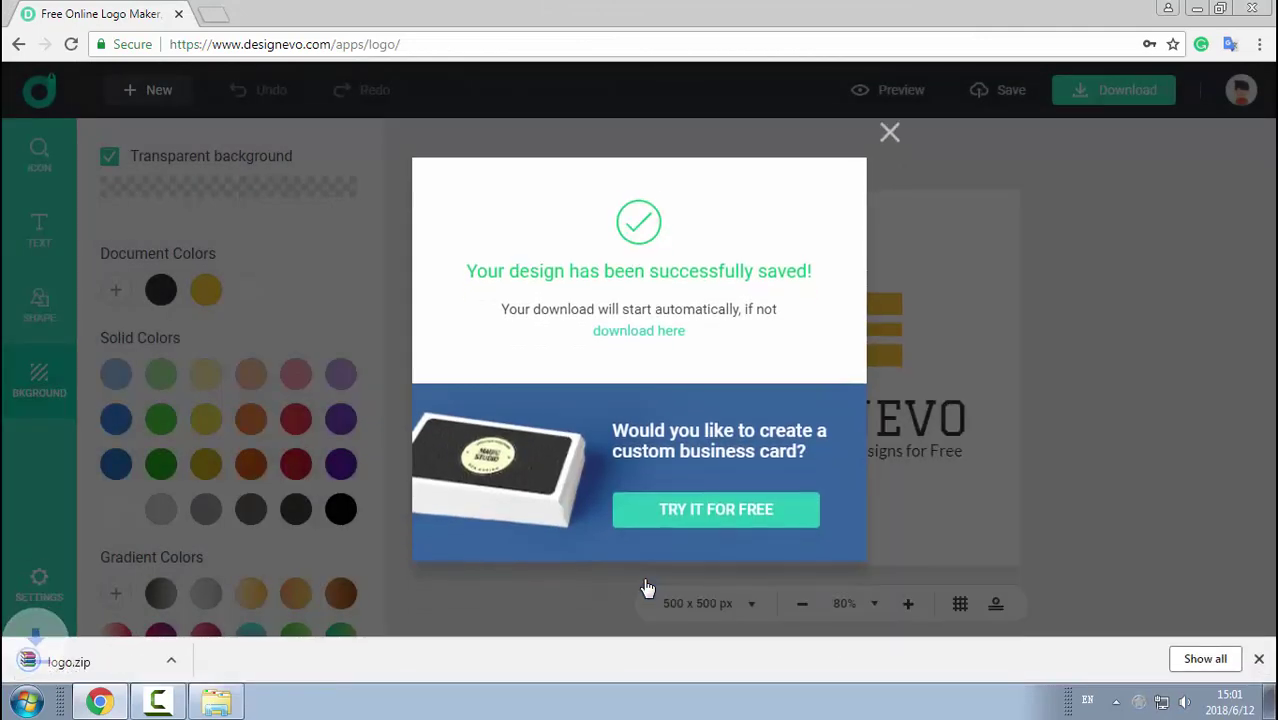
# - Extract logo.zip into a logo folder, view logo.png, and close the file window
pyautogui.click(196, 660)
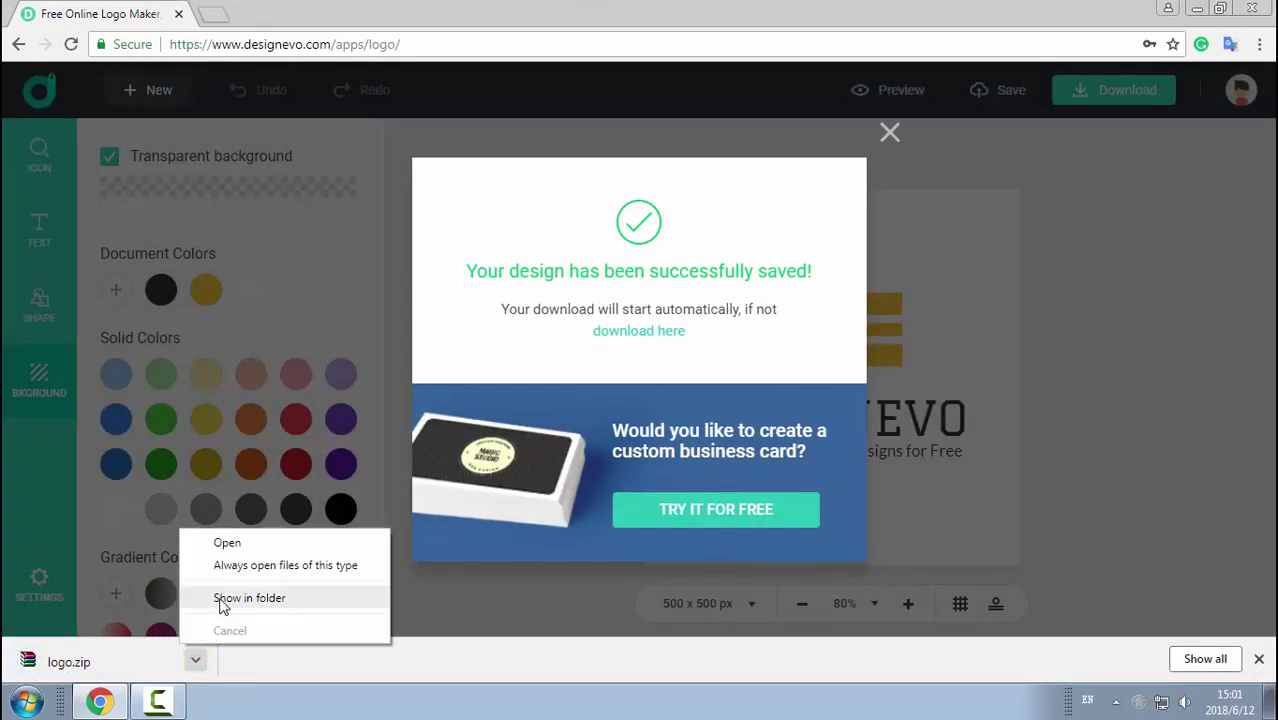
pyautogui.click(224, 598)
pyautogui.rightClick(292, 186)
pyautogui.click(352, 260)
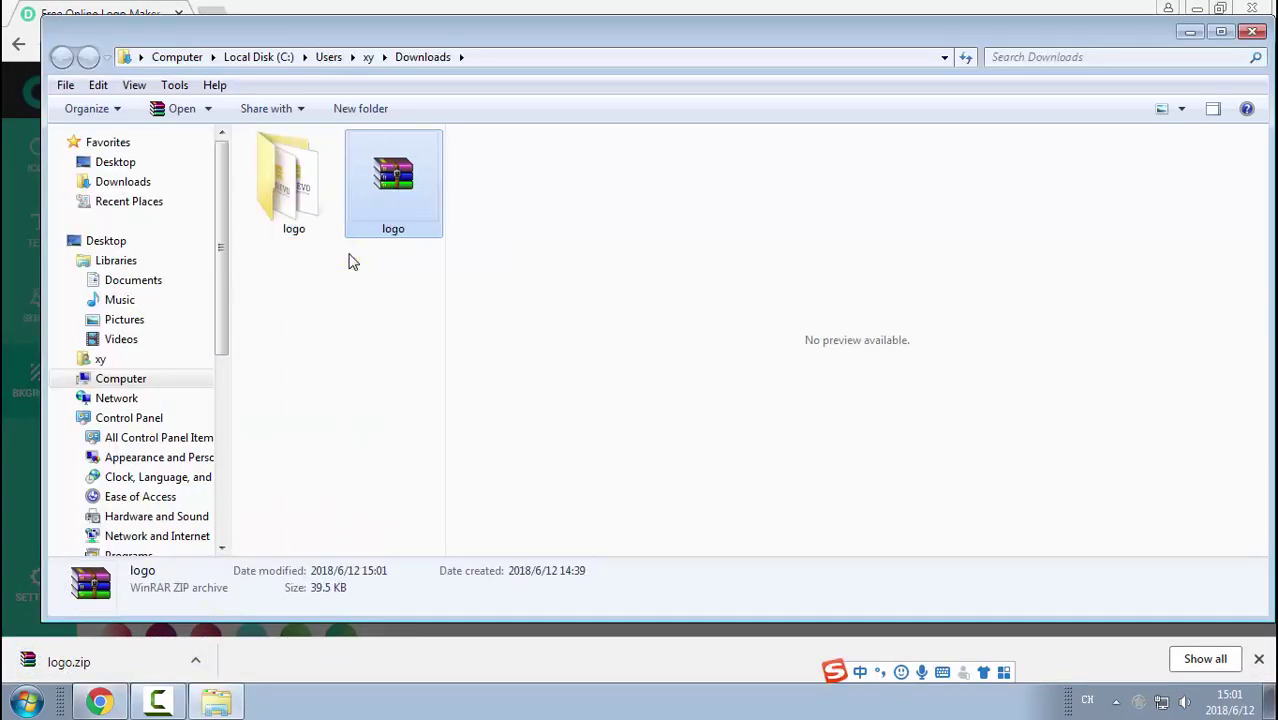
pyautogui.doubleClick(305, 190)
pyautogui.click(385, 190)
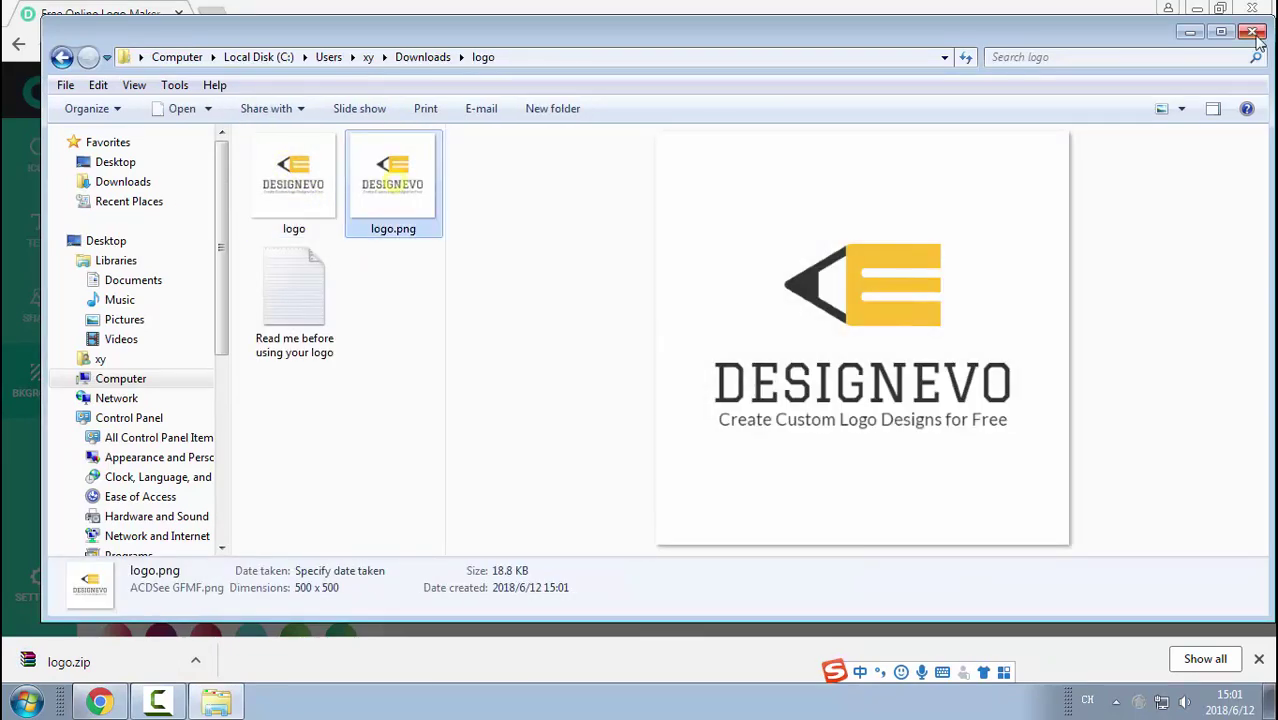
pyautogui.click(1252, 32)
# - Search icons for 'Design' and add the pencil-and-ruler icon to the canvas
pyautogui.click(890, 136)
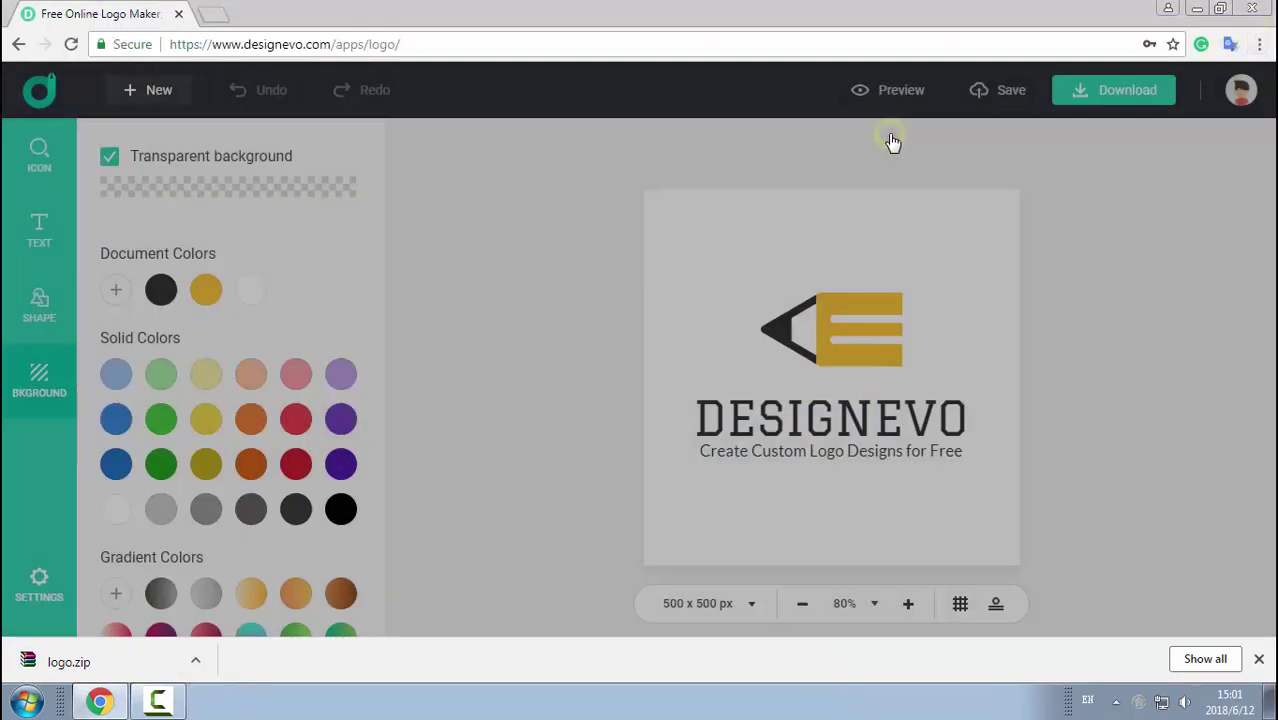
pyautogui.click(33, 165)
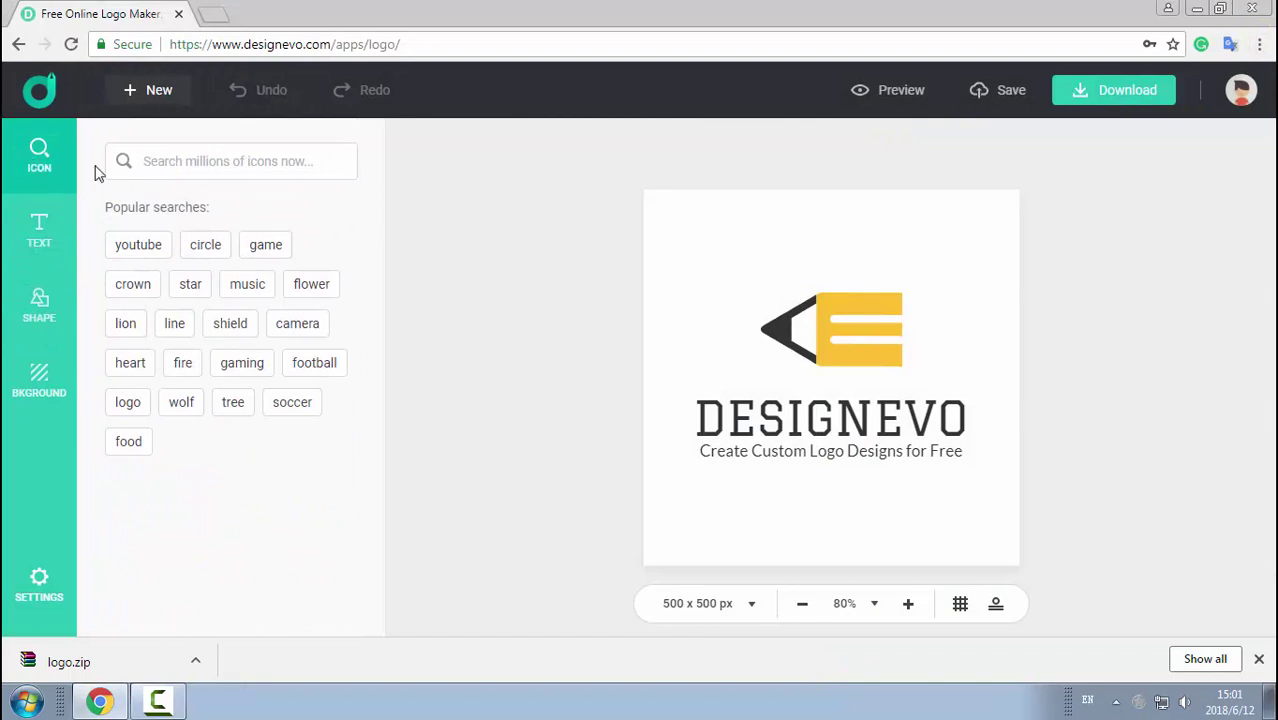
pyautogui.write('Design')
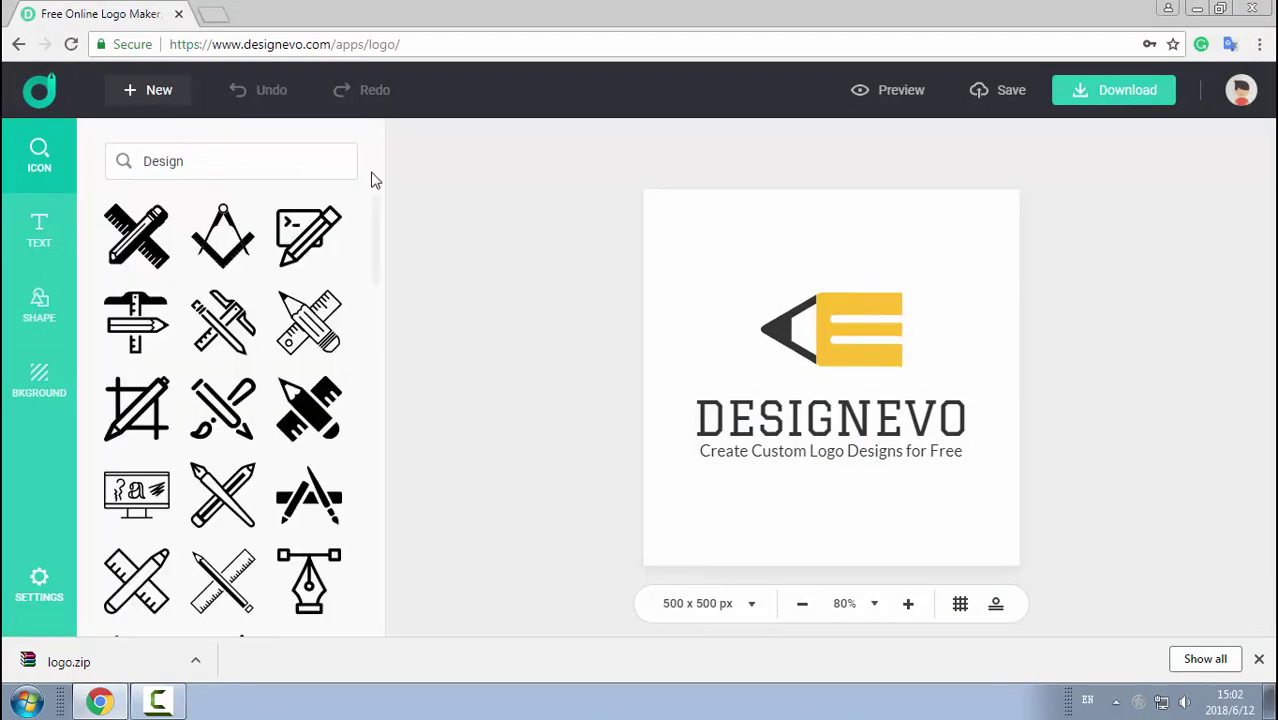
pyautogui.moveTo(374, 207); pyautogui.dragTo(384, 320)
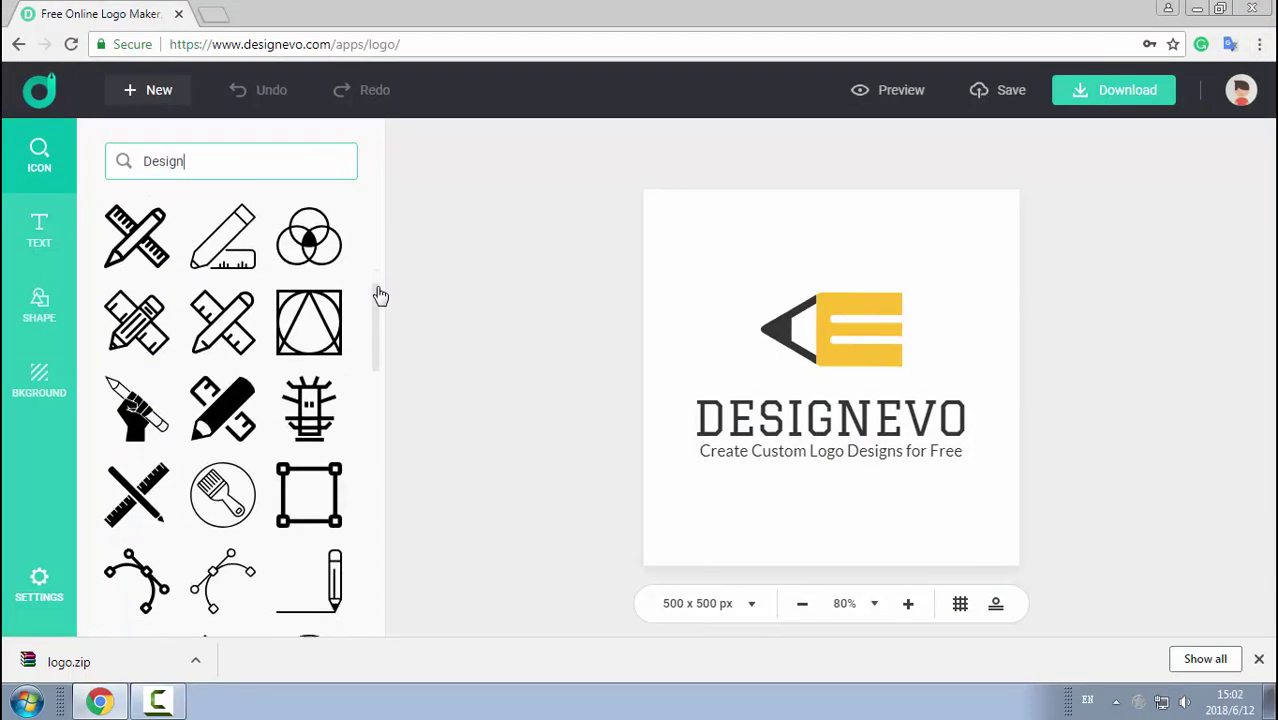
pyautogui.click(223, 269)
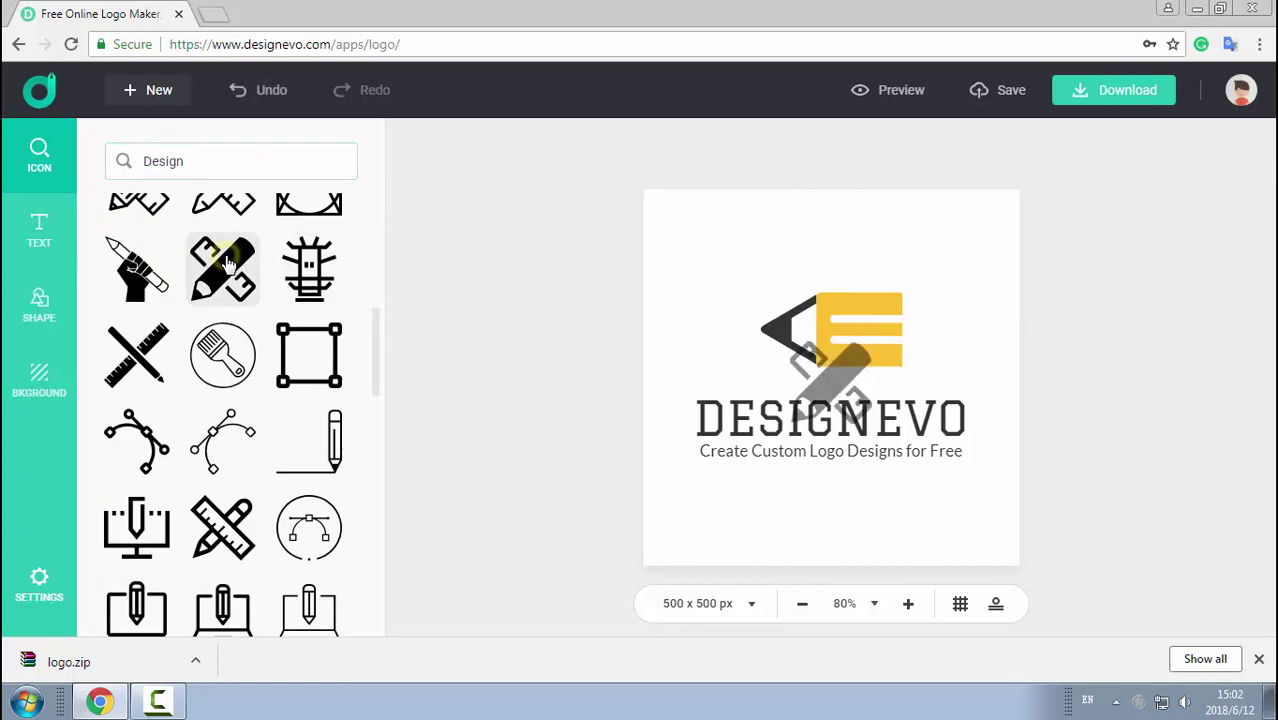
# - Move the new icon to the top right and delete the original yellow pencil graphic
pyautogui.moveTo(830, 379); pyautogui.dragTo(942, 253)
pyautogui.click(826, 340)
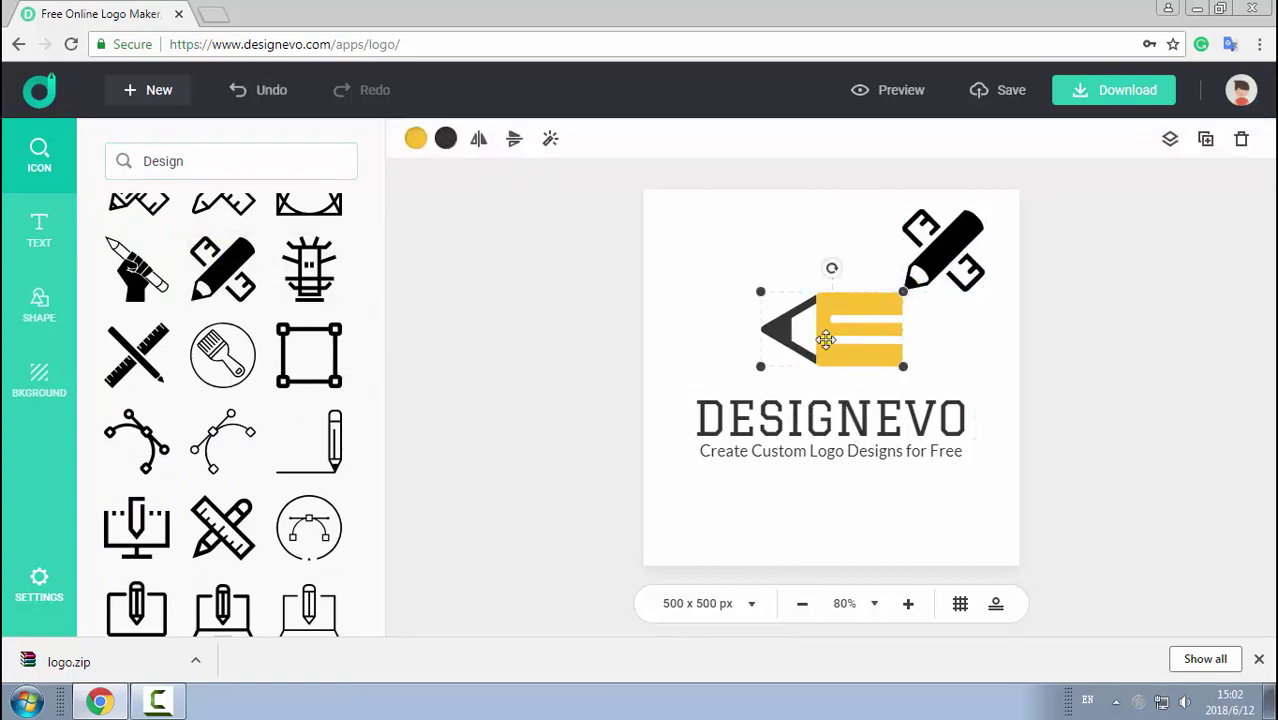
pyautogui.press('Delete')
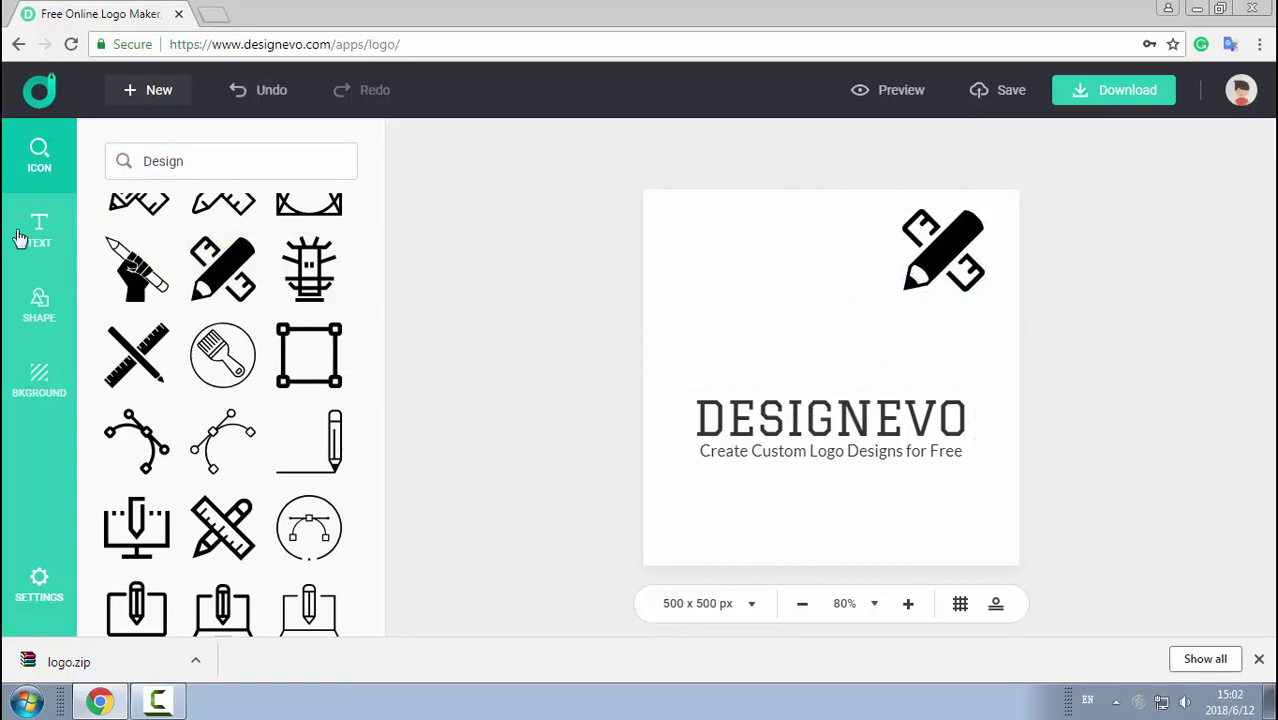
# - Add a solid circle from the Solid Shape library and enlarge it
pyautogui.click(39, 302)
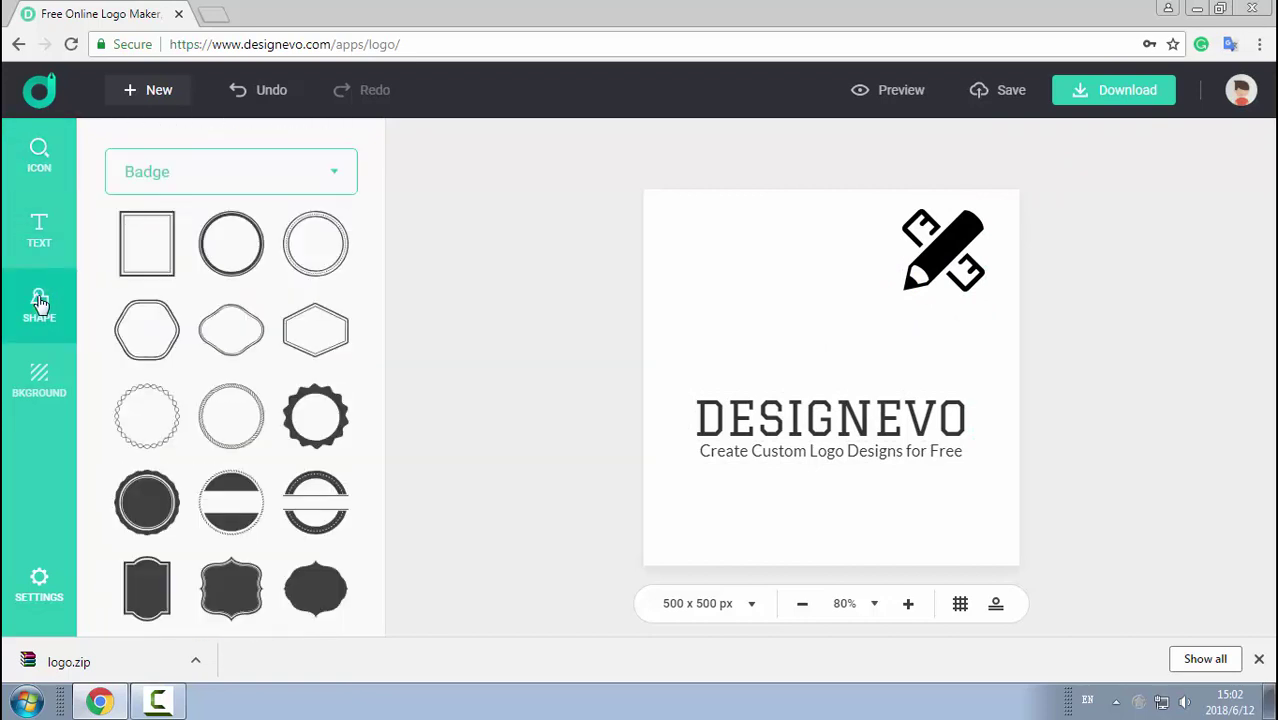
pyautogui.click(148, 176)
pyautogui.click(205, 337)
pyautogui.click(230, 236)
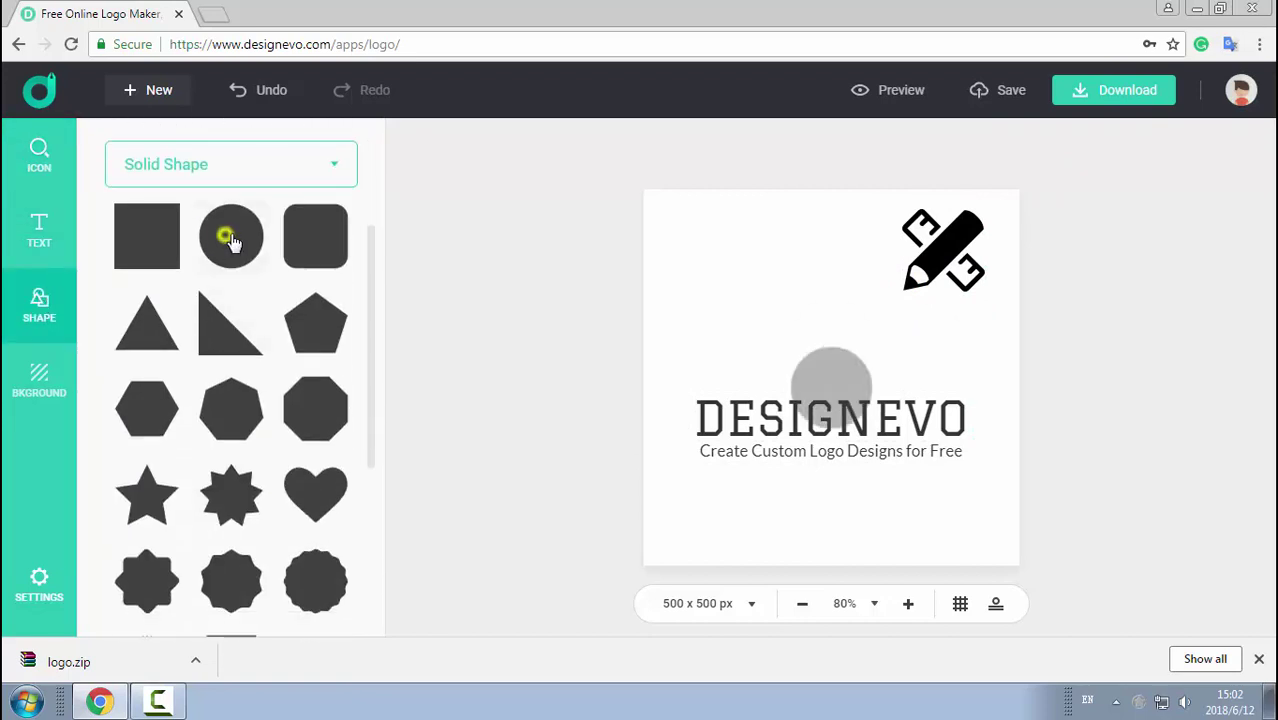
pyautogui.moveTo(872, 333); pyautogui.dragTo(935, 272)
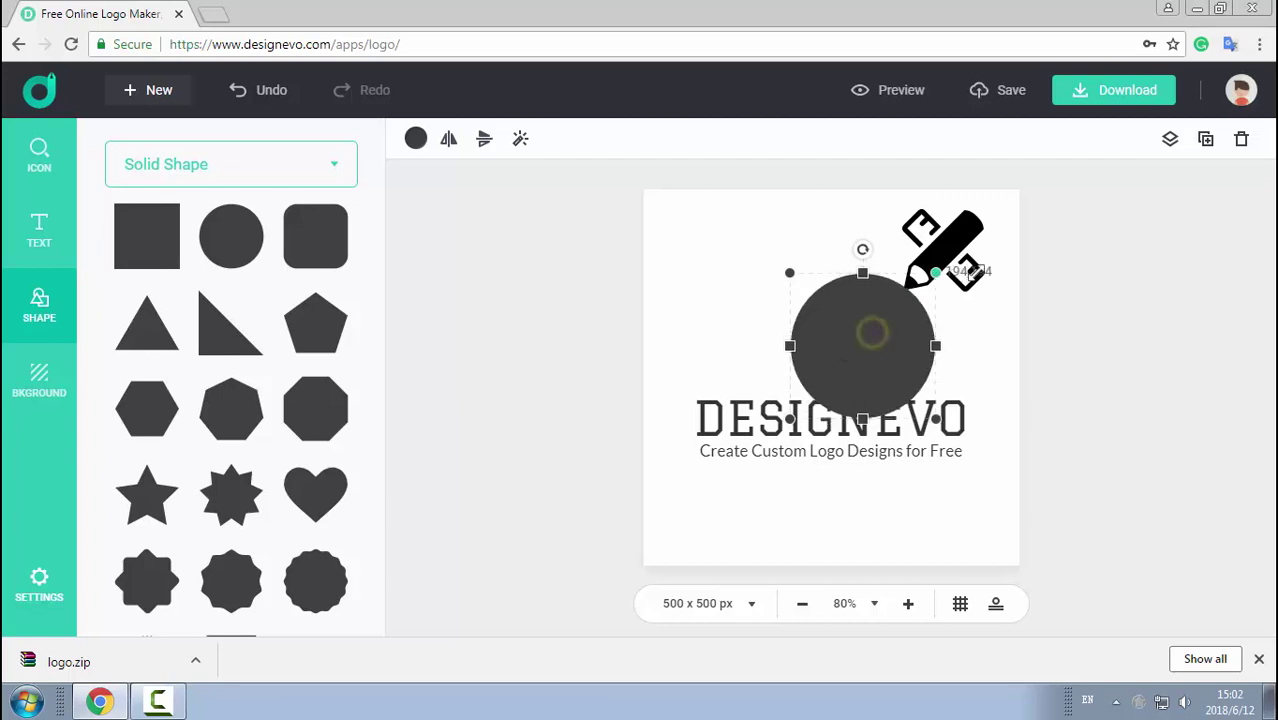
# - Colour the circle, DESIGNEVO name and slogan yellow and centre the circle above the text
pyautogui.moveTo(670, 262); pyautogui.dragTo(845, 513)
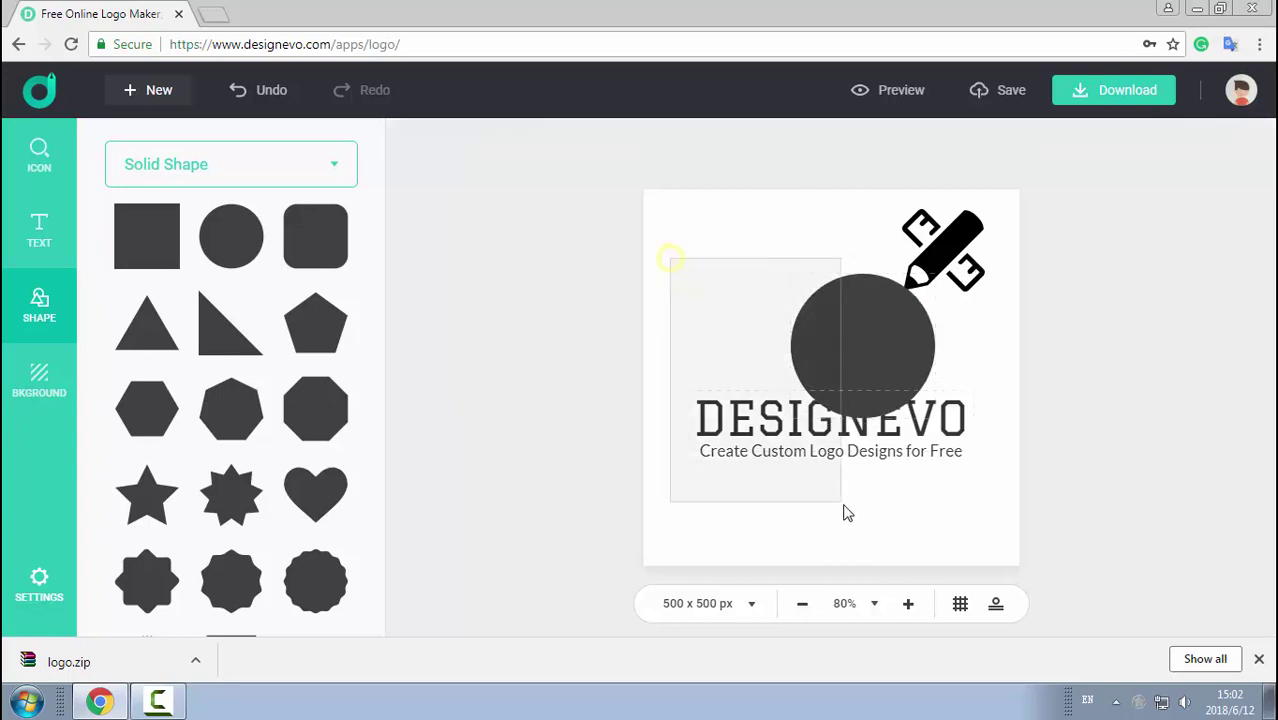
pyautogui.click(420, 140)
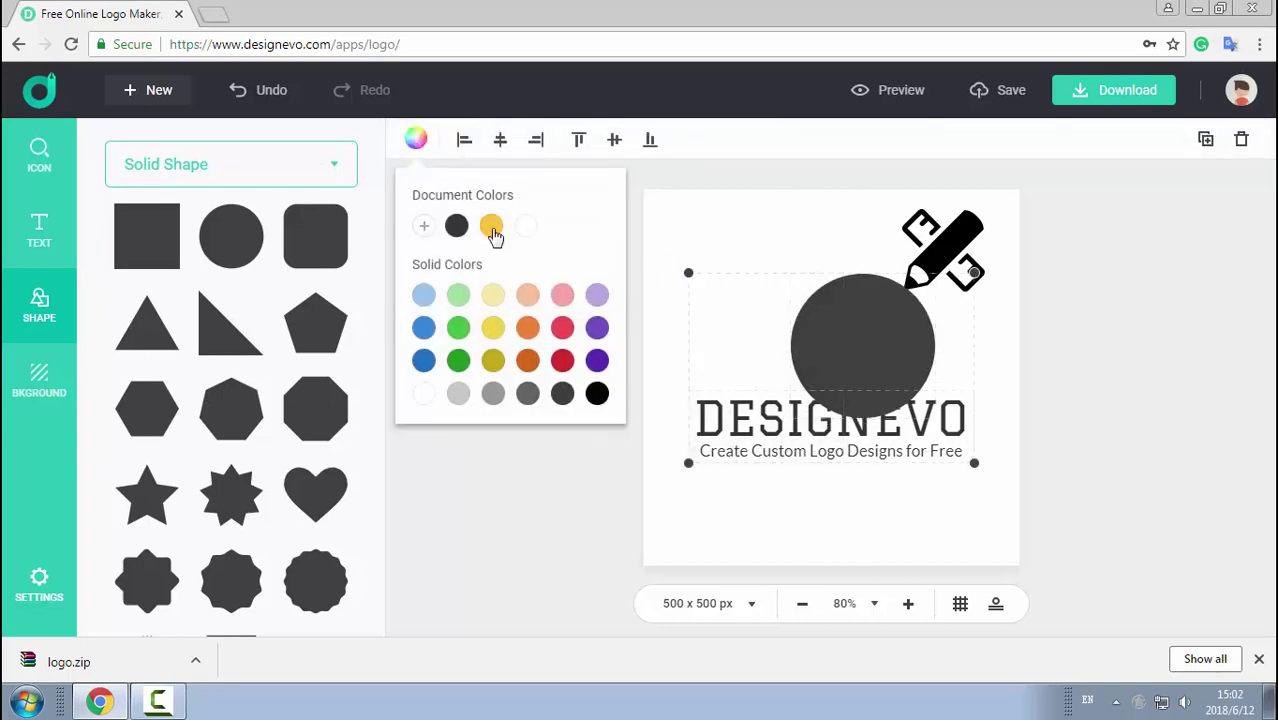
pyautogui.click(493, 230)
pyautogui.click(501, 140)
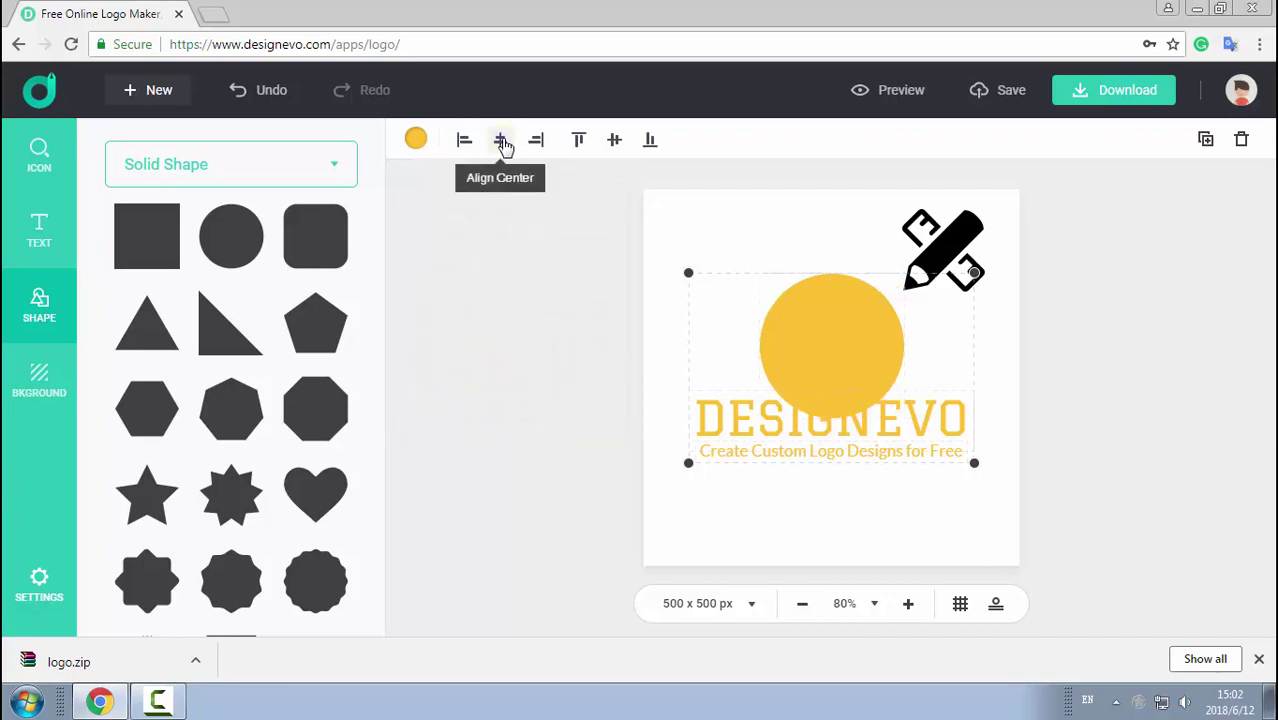
pyautogui.click(880, 496)
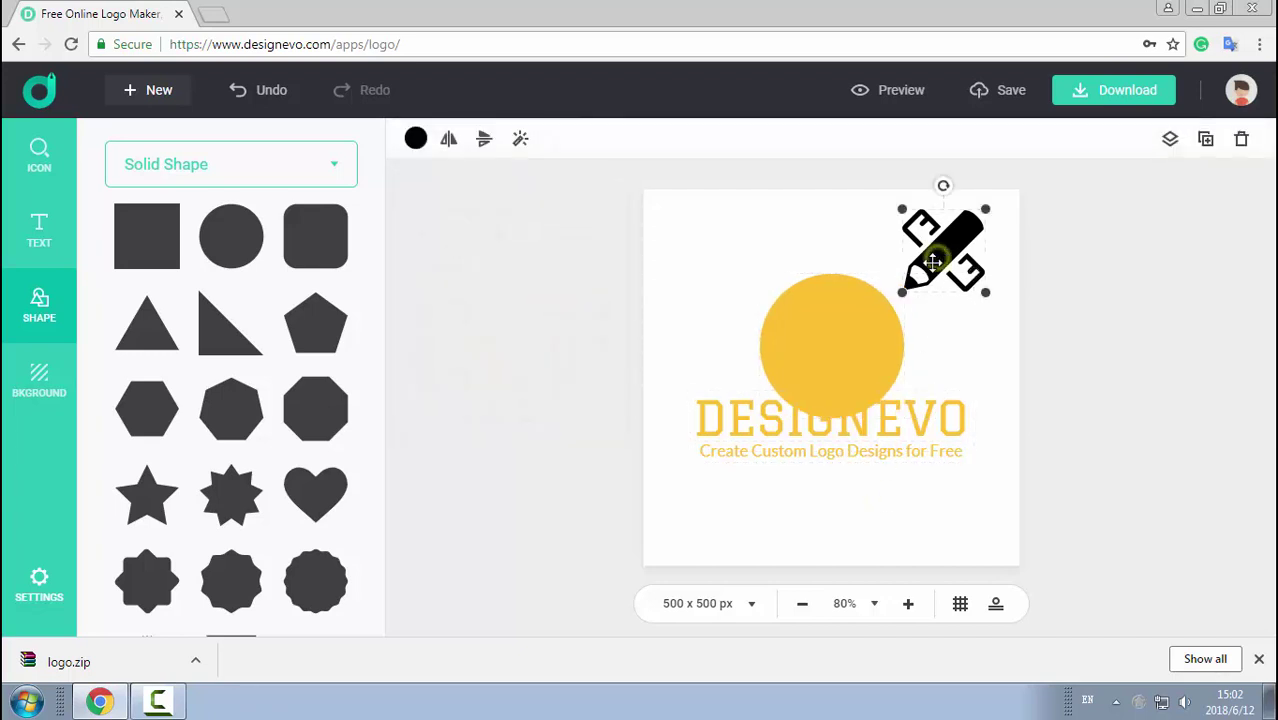
# - Bring the pencil-and-ruler icon in front of the circle, centre it inside, and make it white
pyautogui.moveTo(937, 258); pyautogui.dragTo(889, 319)
pyautogui.click(1171, 142)
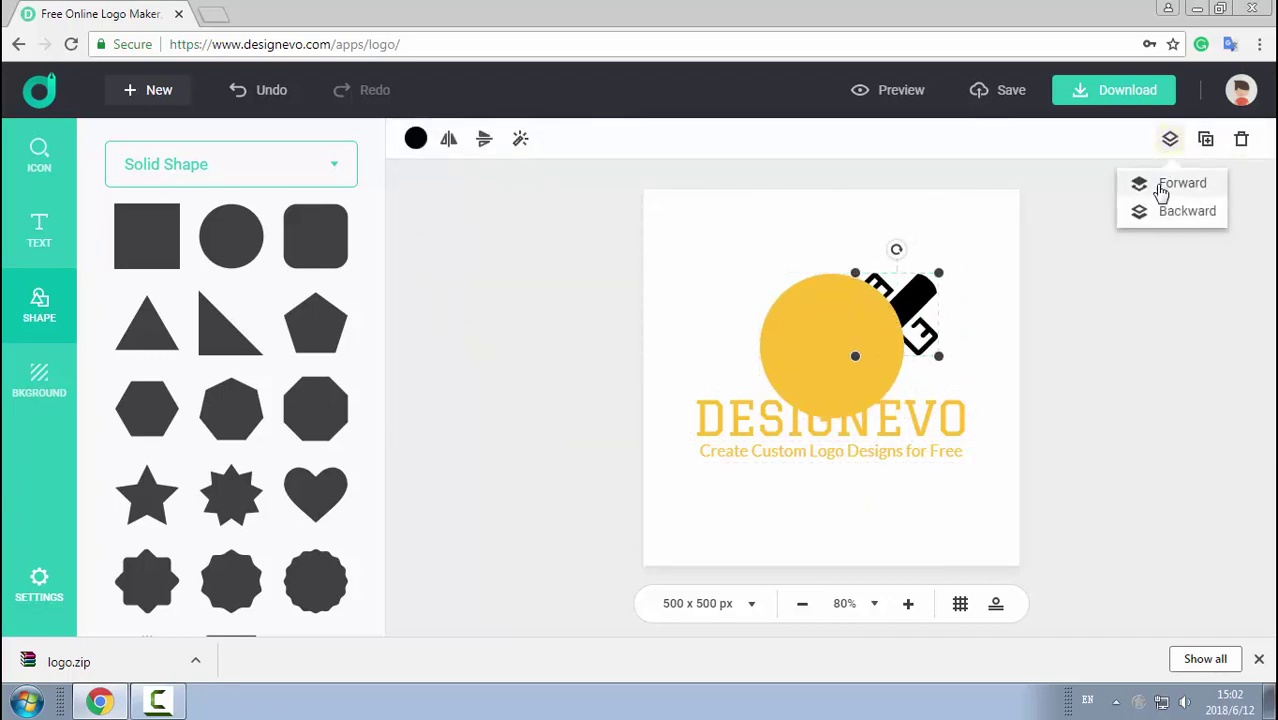
pyautogui.click(1161, 186)
pyautogui.moveTo(897, 313); pyautogui.dragTo(831, 345)
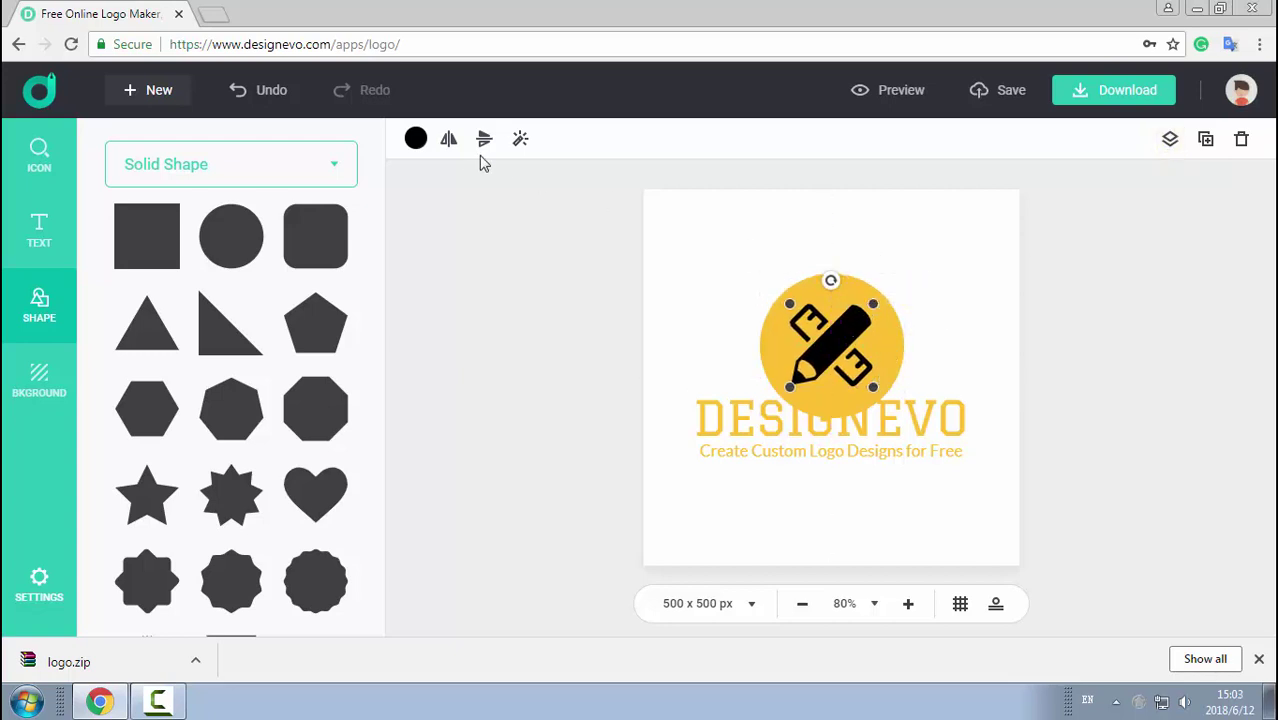
pyautogui.click(417, 140)
pyautogui.click(526, 238)
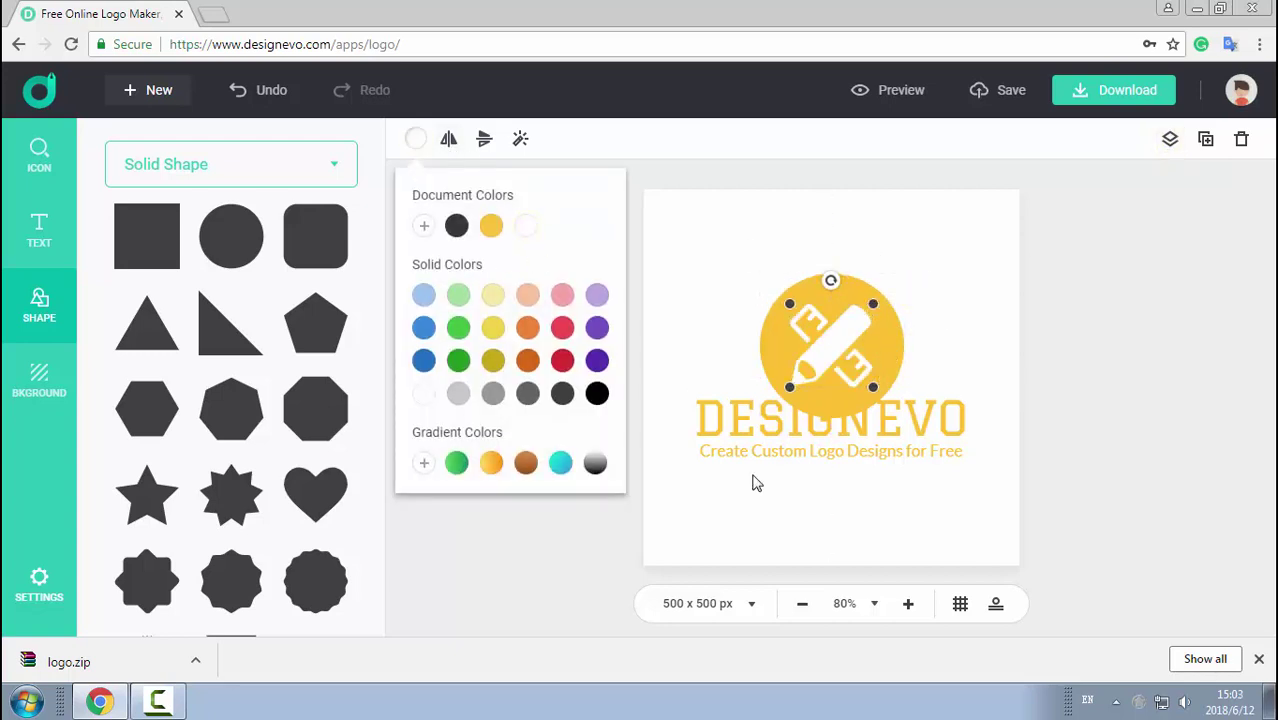
# - Move the text lines slightly below the circle and re-centre the whole logo
pyautogui.click(807, 514)
pyautogui.moveTo(927, 420); pyautogui.dragTo(927, 457)
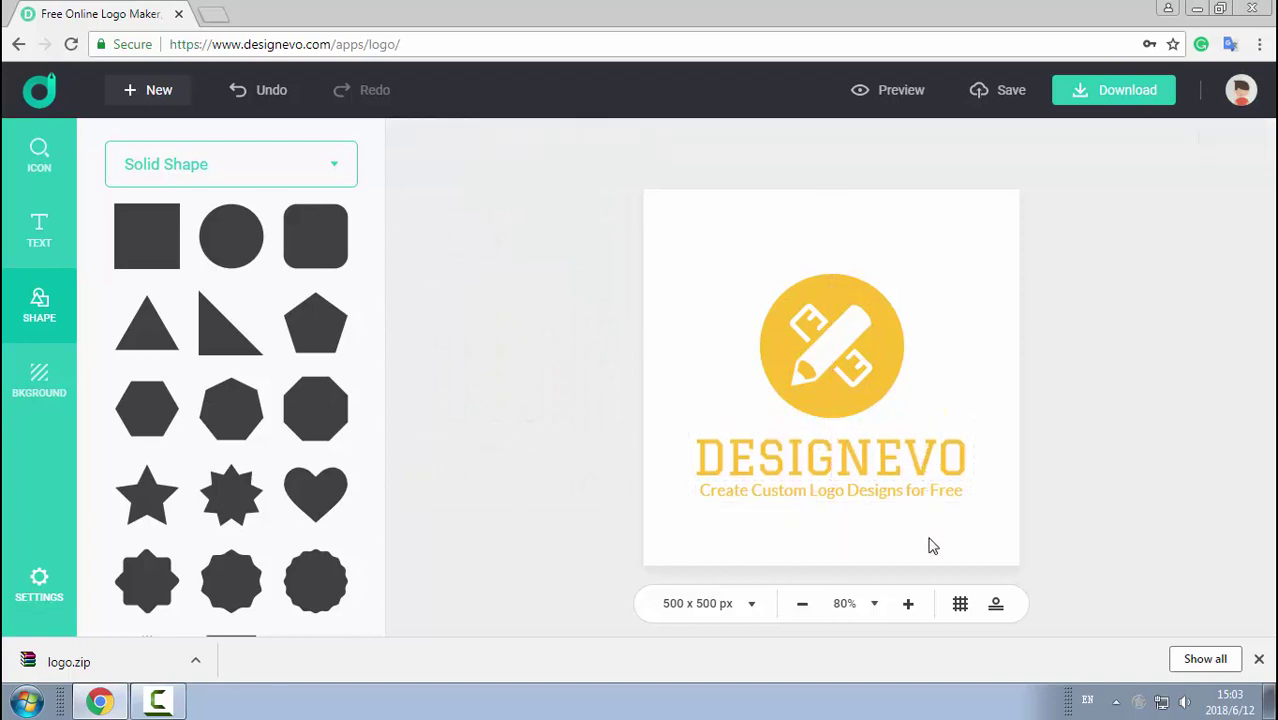
pyautogui.moveTo(924, 544); pyautogui.dragTo(782, 334)
pyautogui.moveTo(863, 355); pyautogui.dragTo(863, 345)
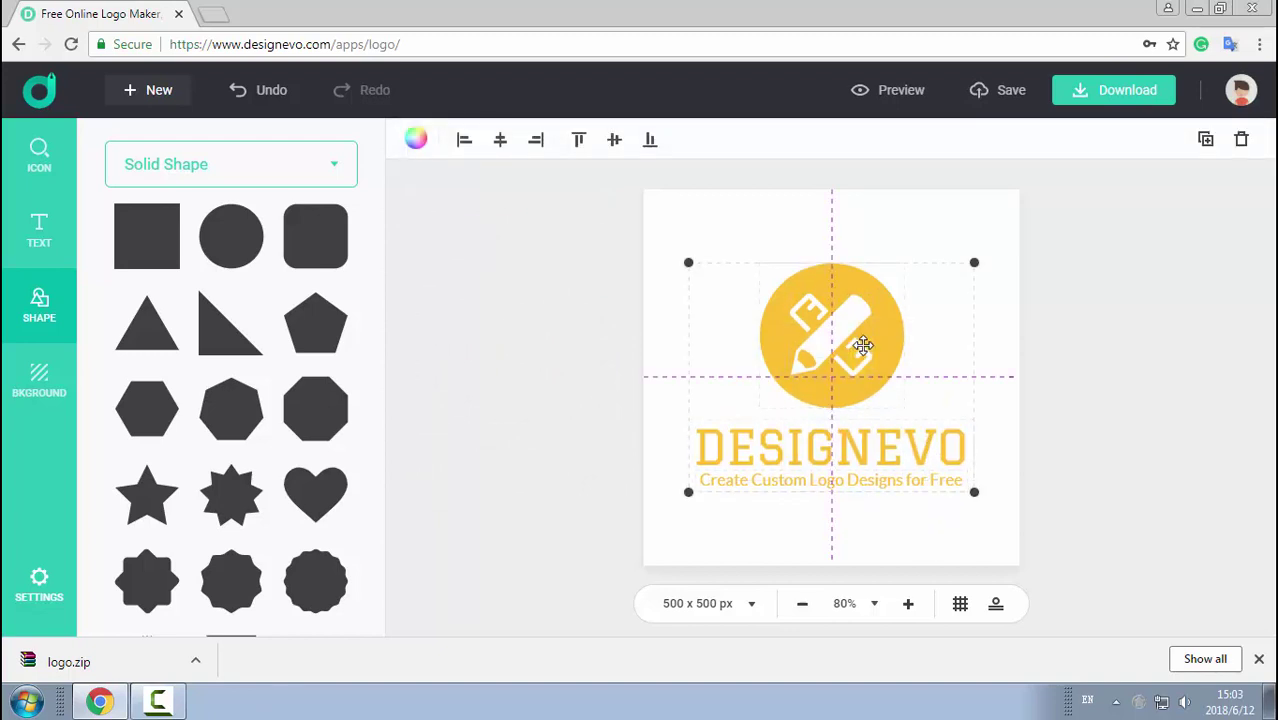
pyautogui.click(924, 199)
# - Download the logo on the Free plan after copying the credit code, saving logo (1).zip
pyautogui.click(1076, 97)
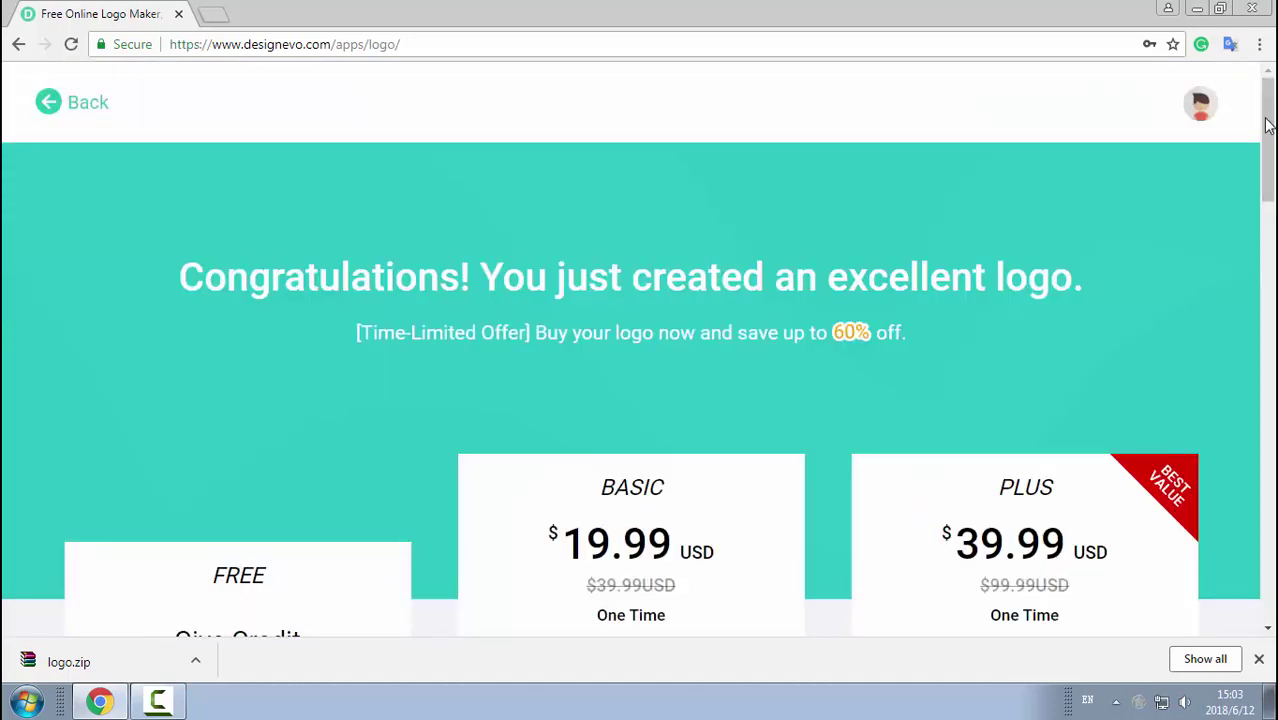
pyautogui.scroll(-4, 823, 291)
pyautogui.scroll(-2, 823, 291)
pyautogui.click(336, 248)
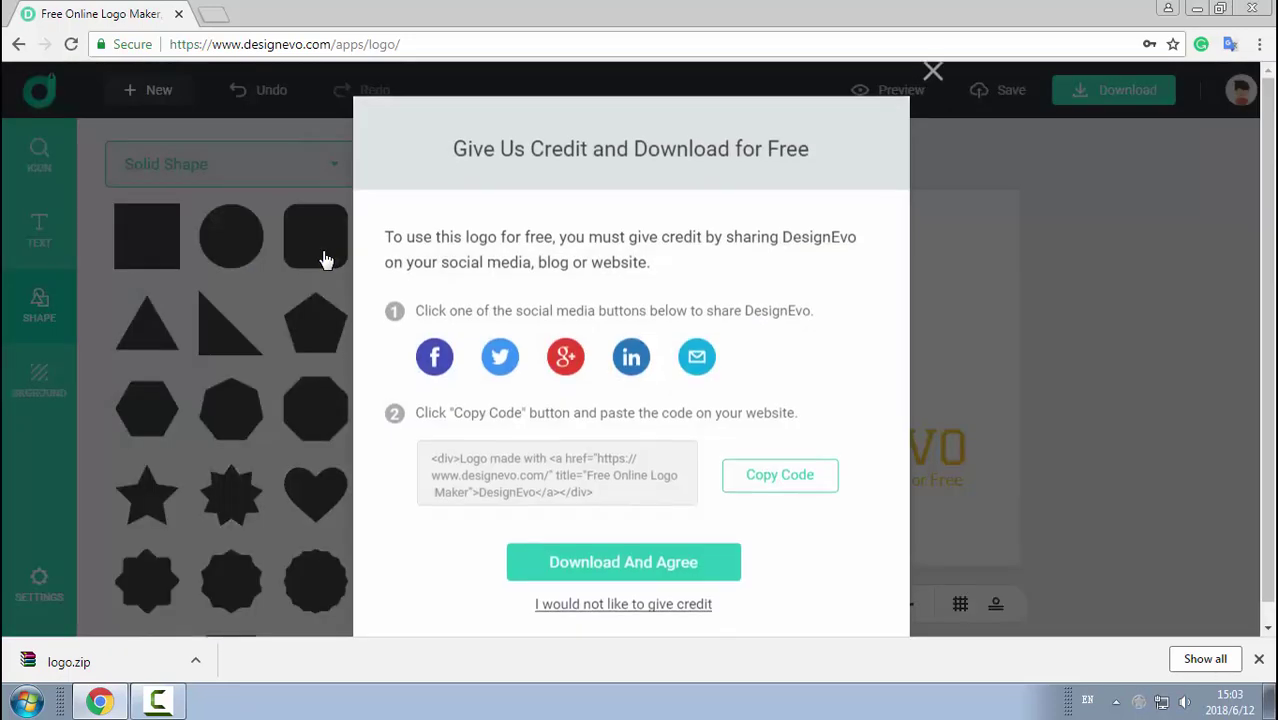
pyautogui.click(770, 478)
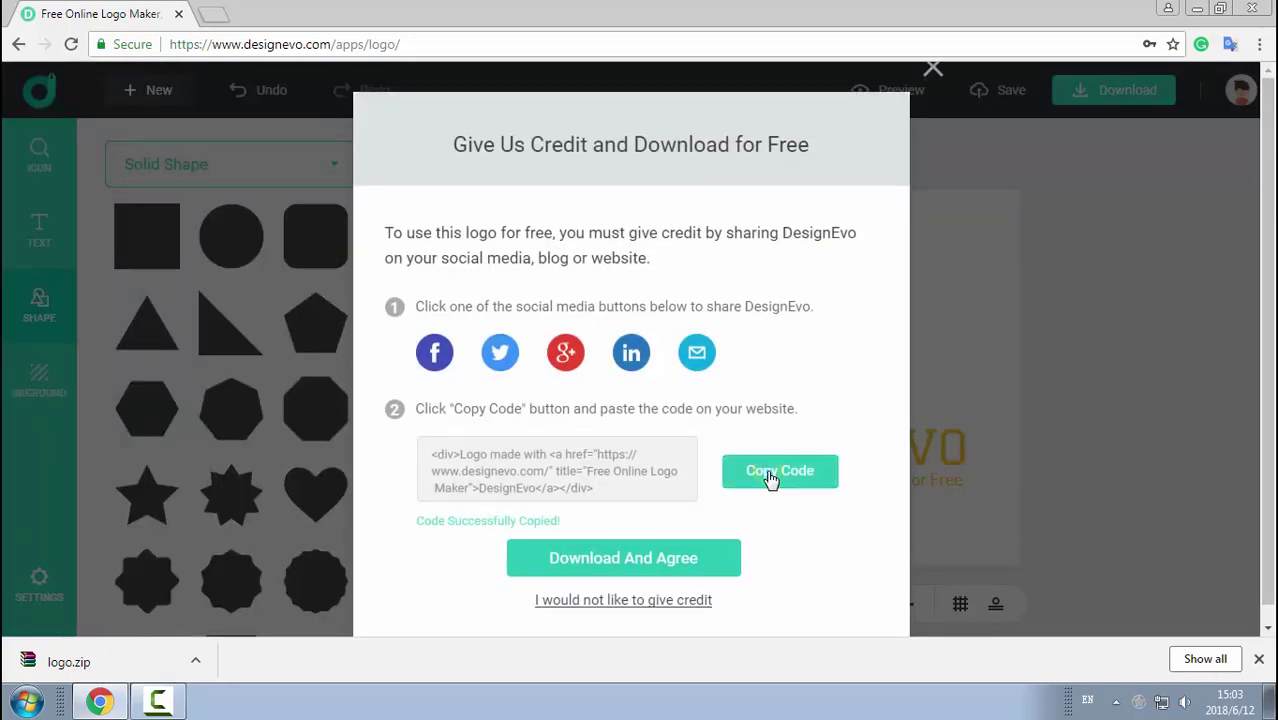
pyautogui.click(678, 566)
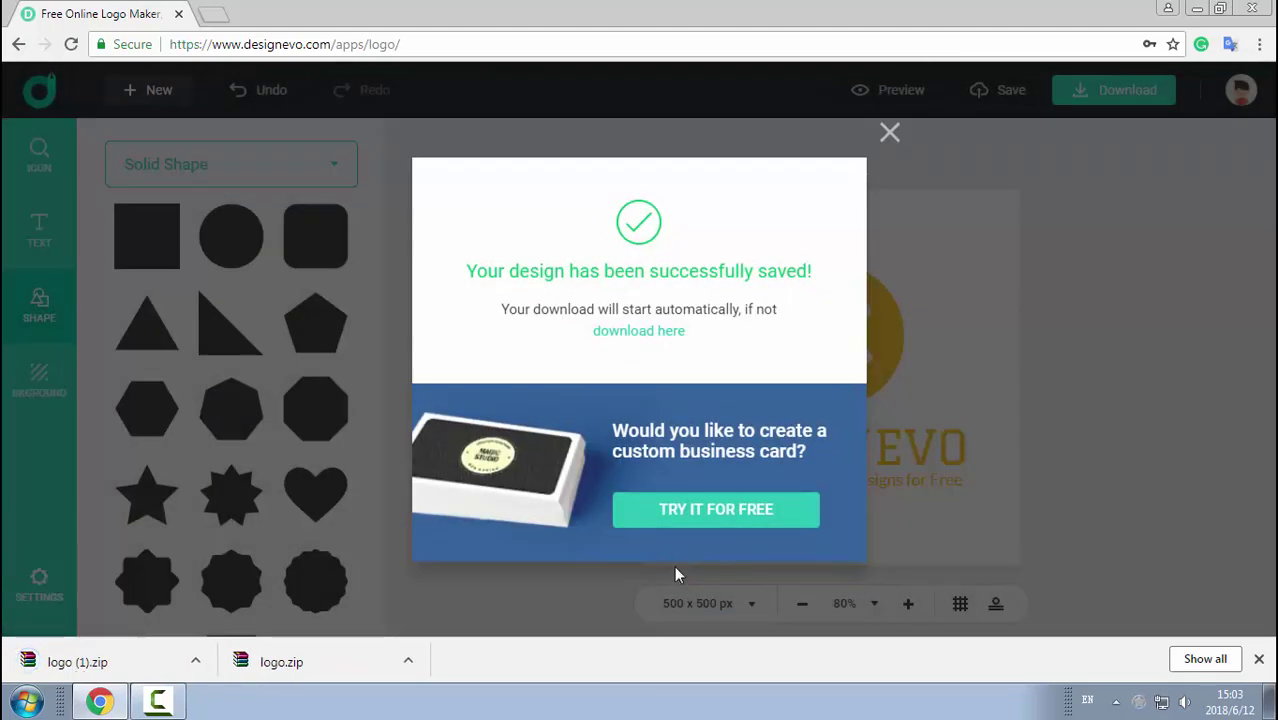
pyautogui.click(675, 567)
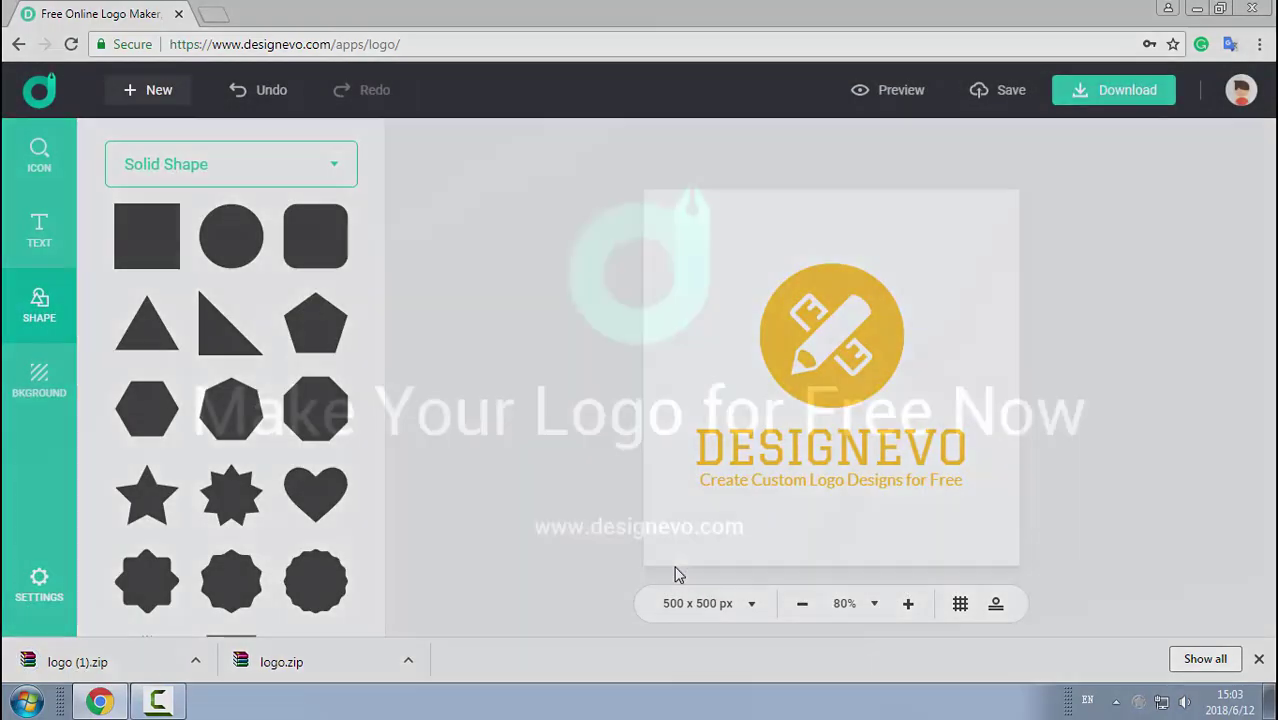